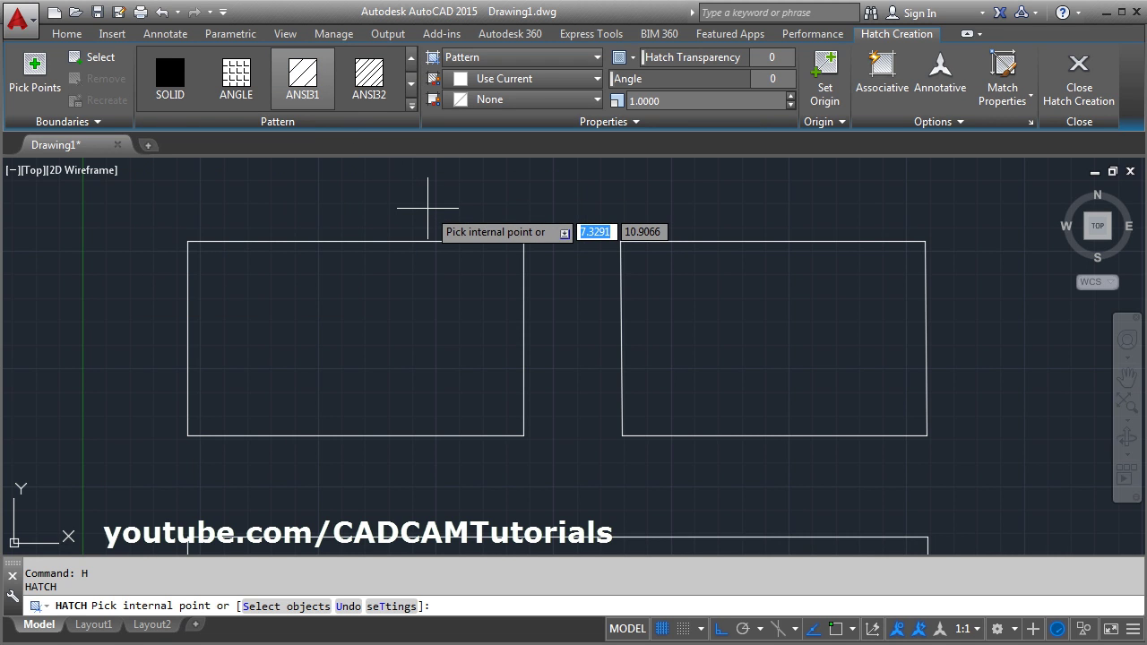
Hatch the interiors of the left and right rectangles with ANSI31
click(410, 298)
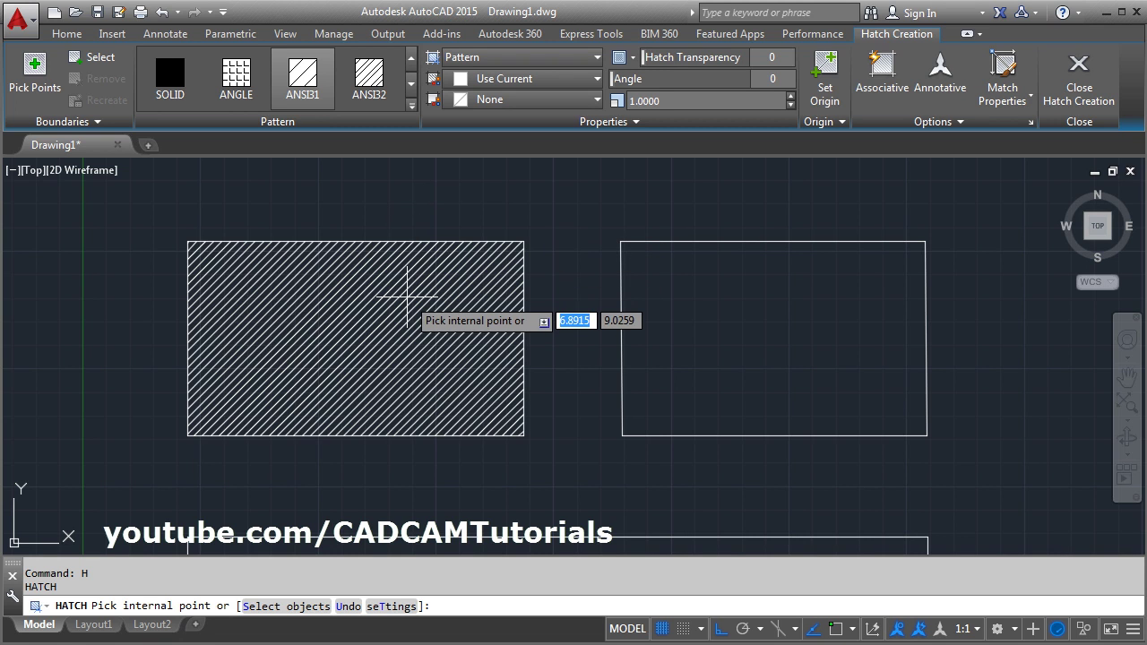
click(408, 296)
click(744, 330)
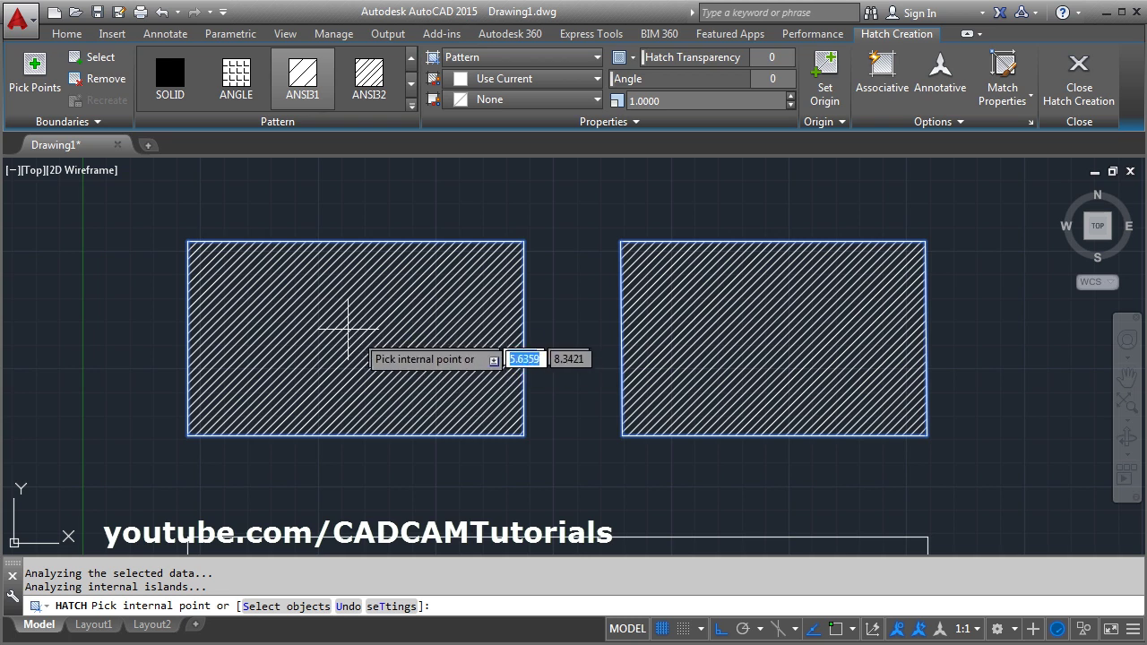
Try hatch scales 5 and 10, settle on scale 2 at angle 90, and commit both hatches
click(672, 101)
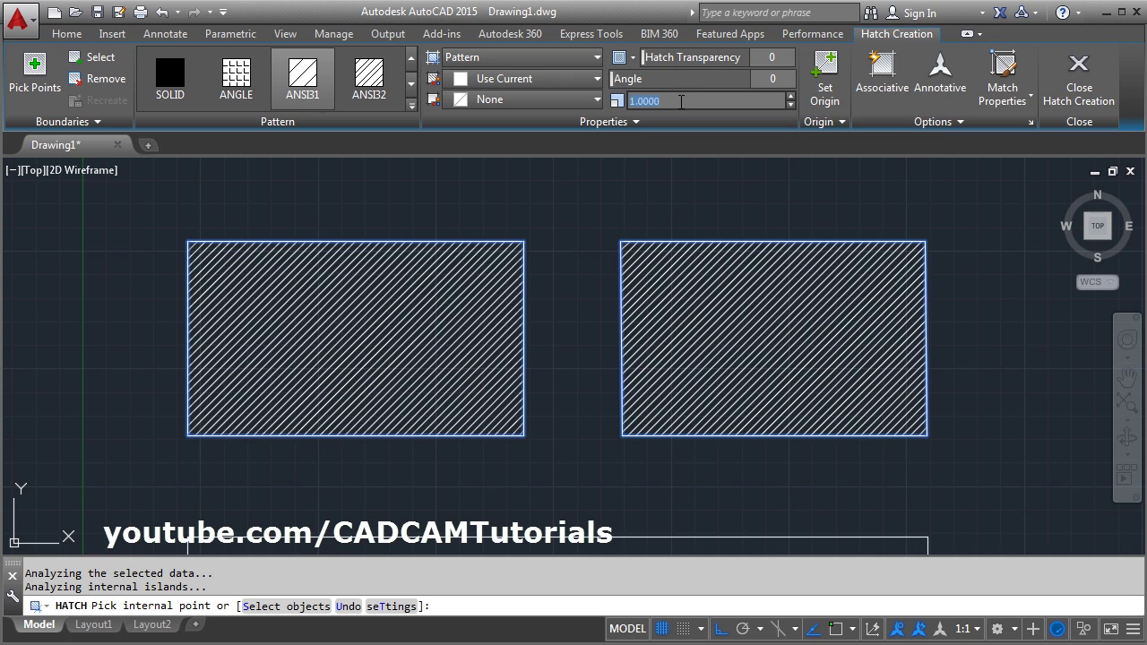
text(5)
key(Return)
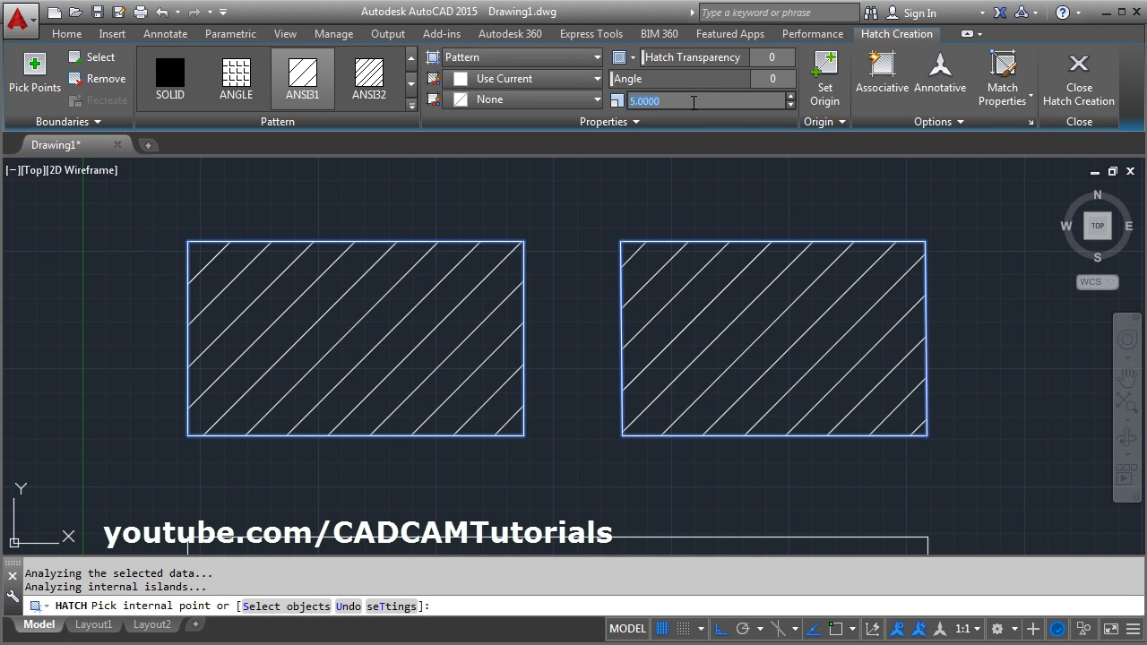
text(10)
key(Return)
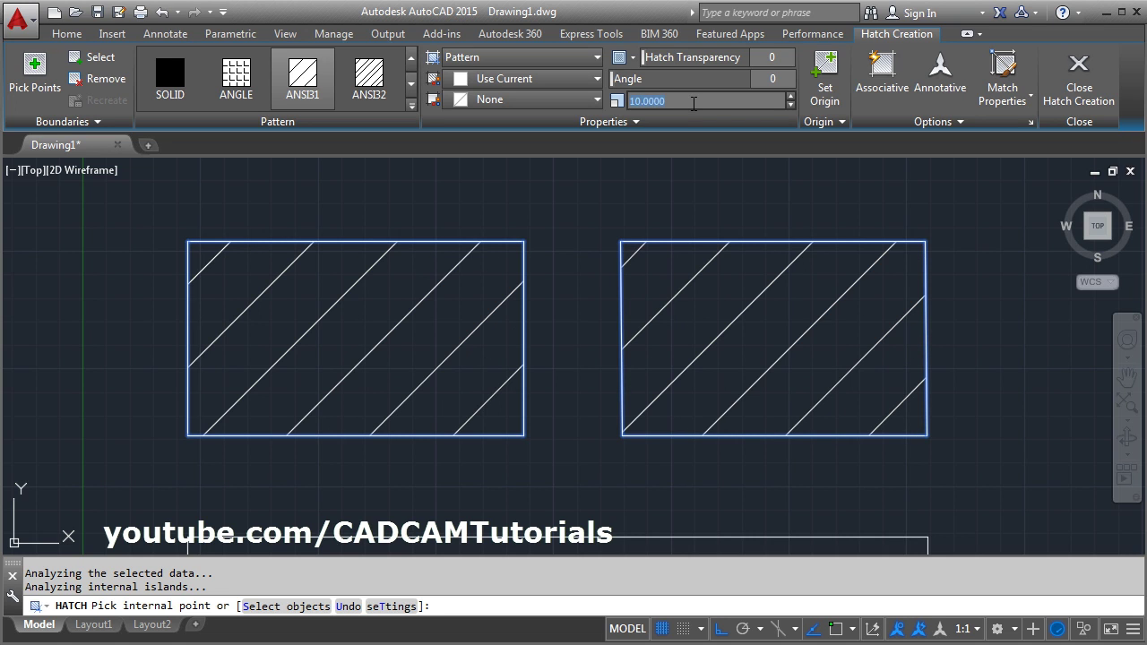
text(5)
key(Return)
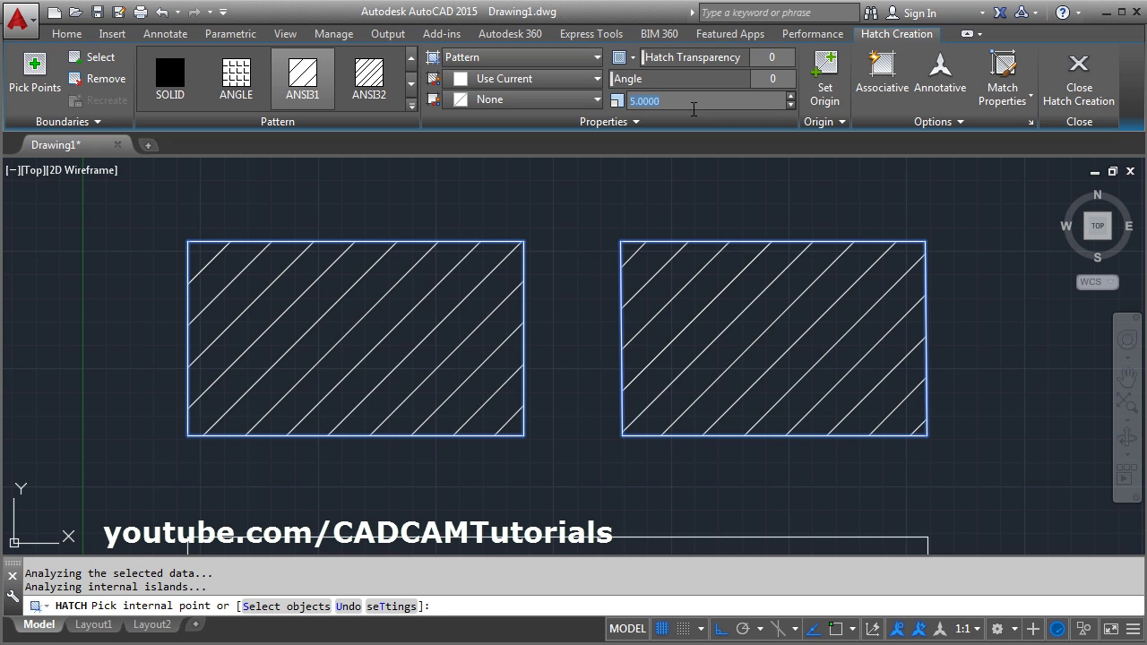
text(2)
key(Return)
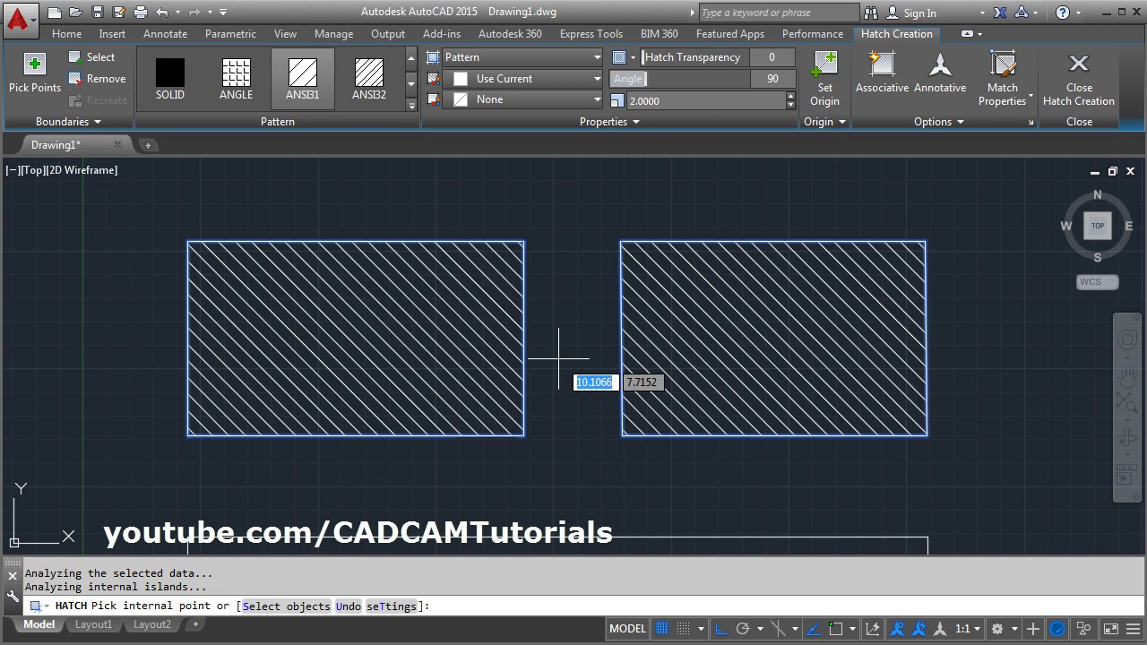
click(1082, 103)
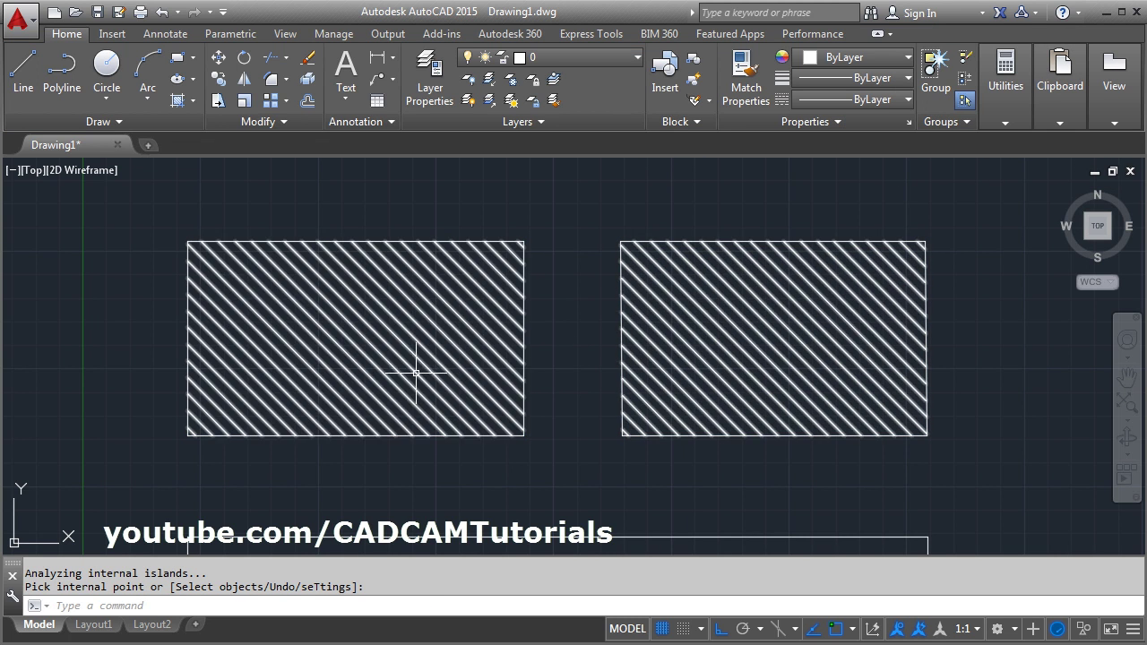
Switch both rectangle hatches to the ANSI37 crosshatch pattern
click(399, 339)
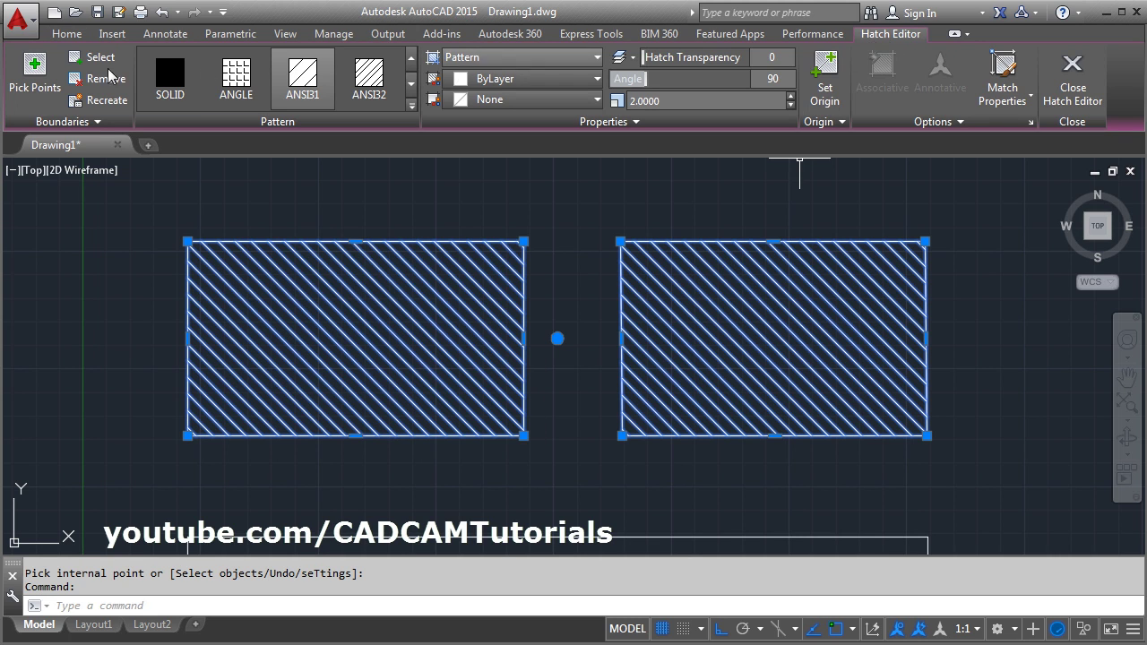
click(411, 106)
click(175, 208)
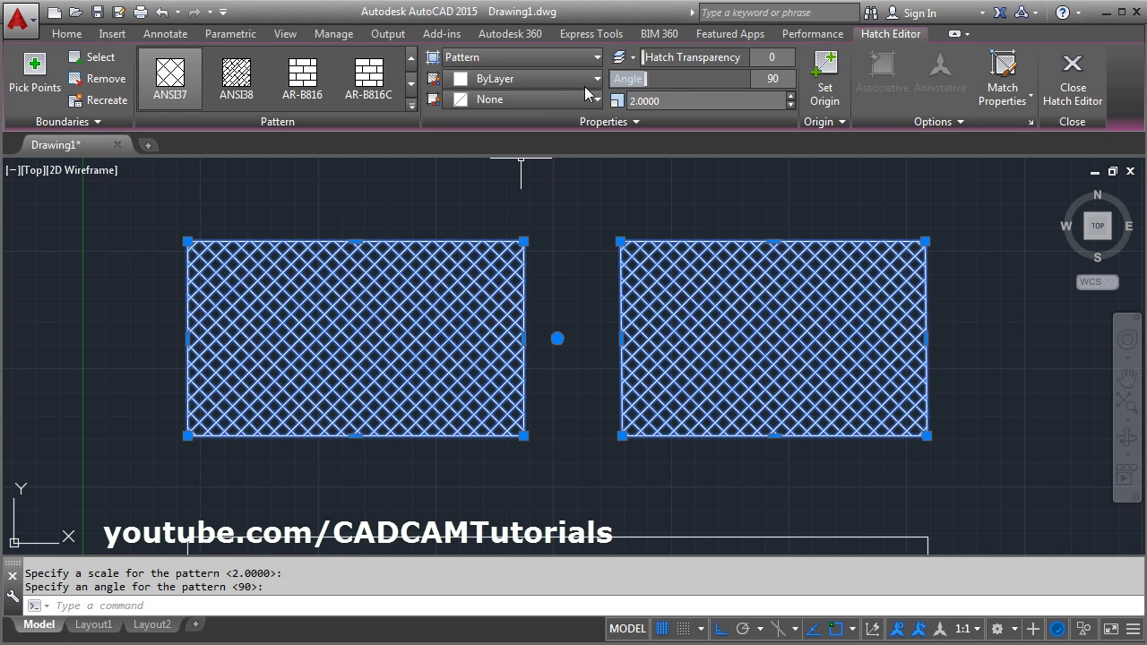
Make the crosshatch red on a light grey background with transparency 17
click(533, 82)
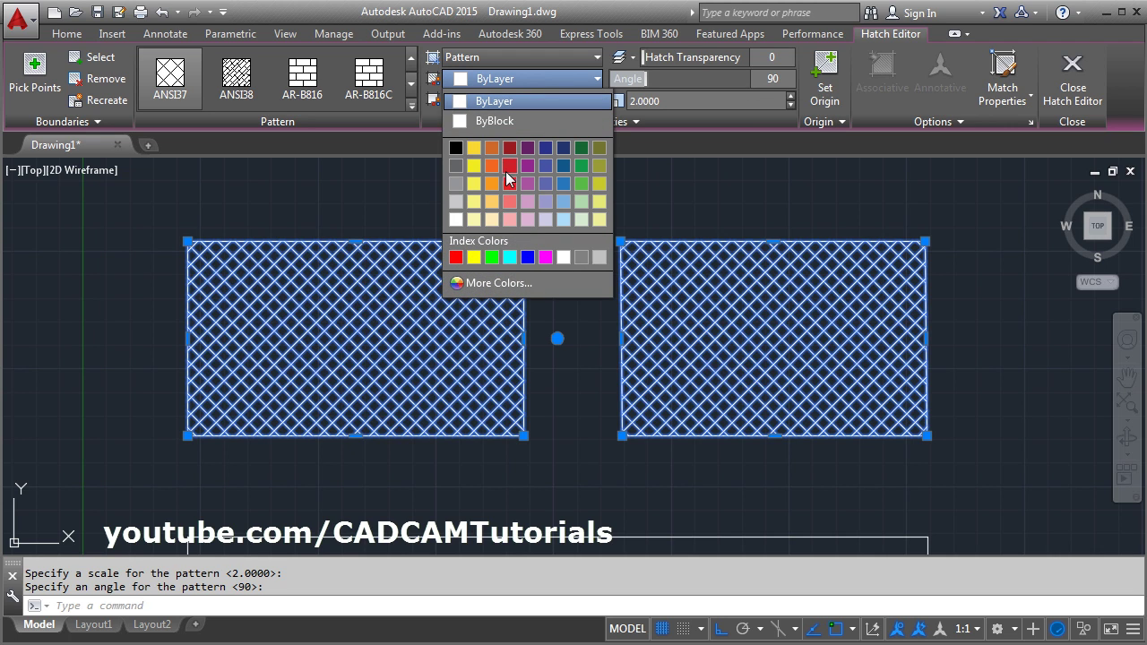
click(511, 186)
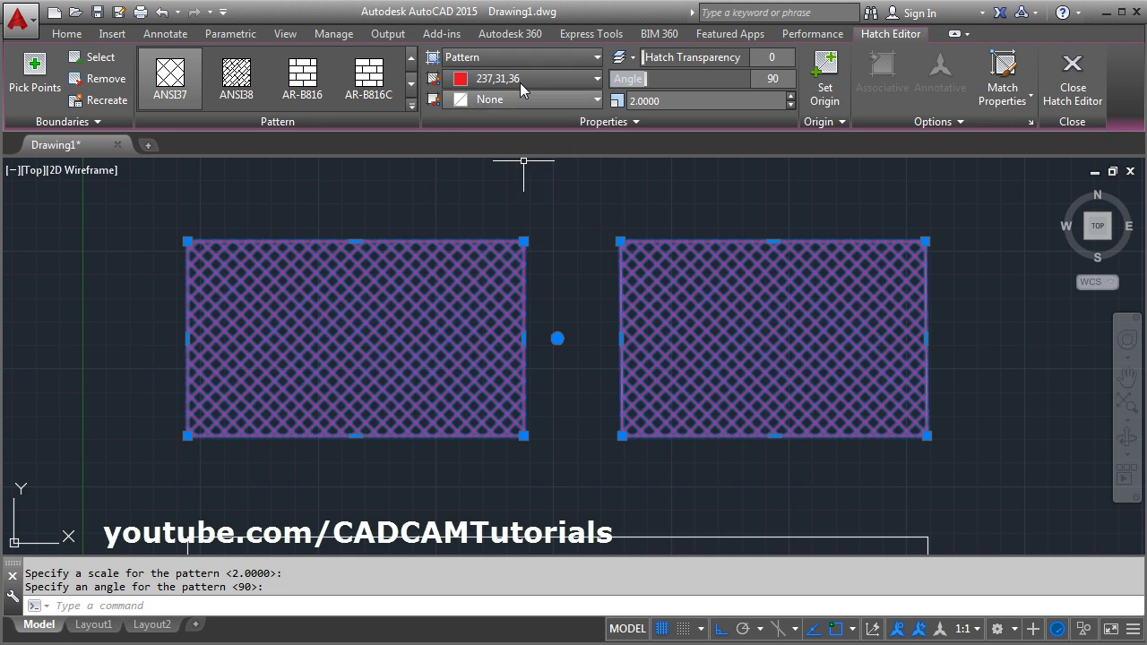
click(541, 100)
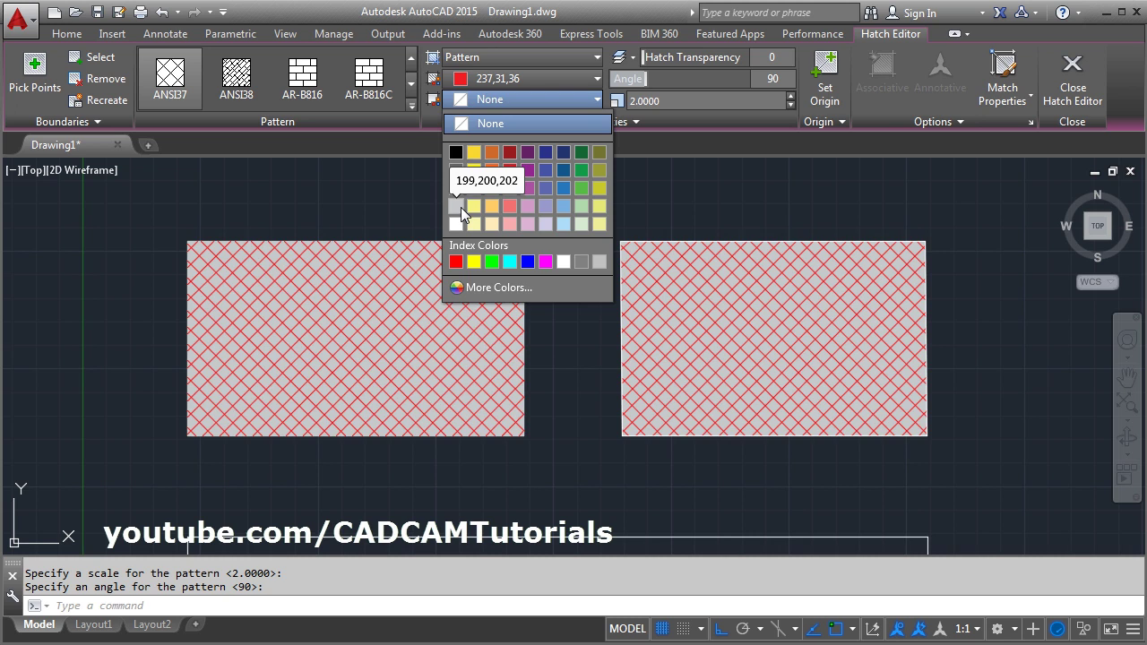
click(459, 207)
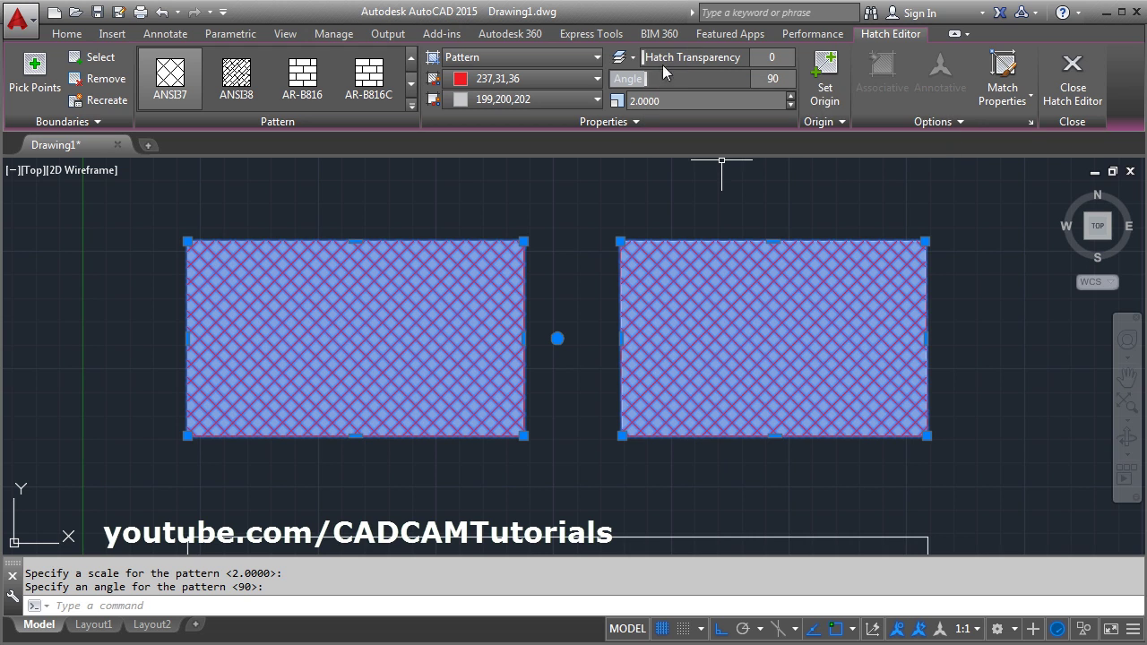
drag(653, 57, 689, 61)
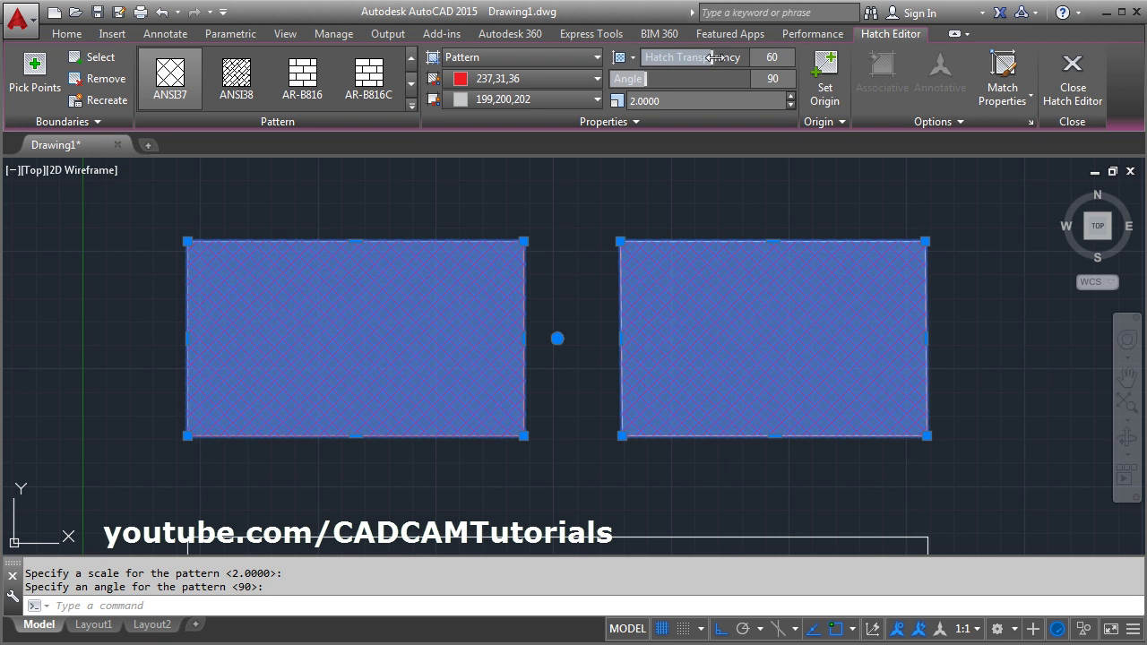
drag(711, 58, 663, 57)
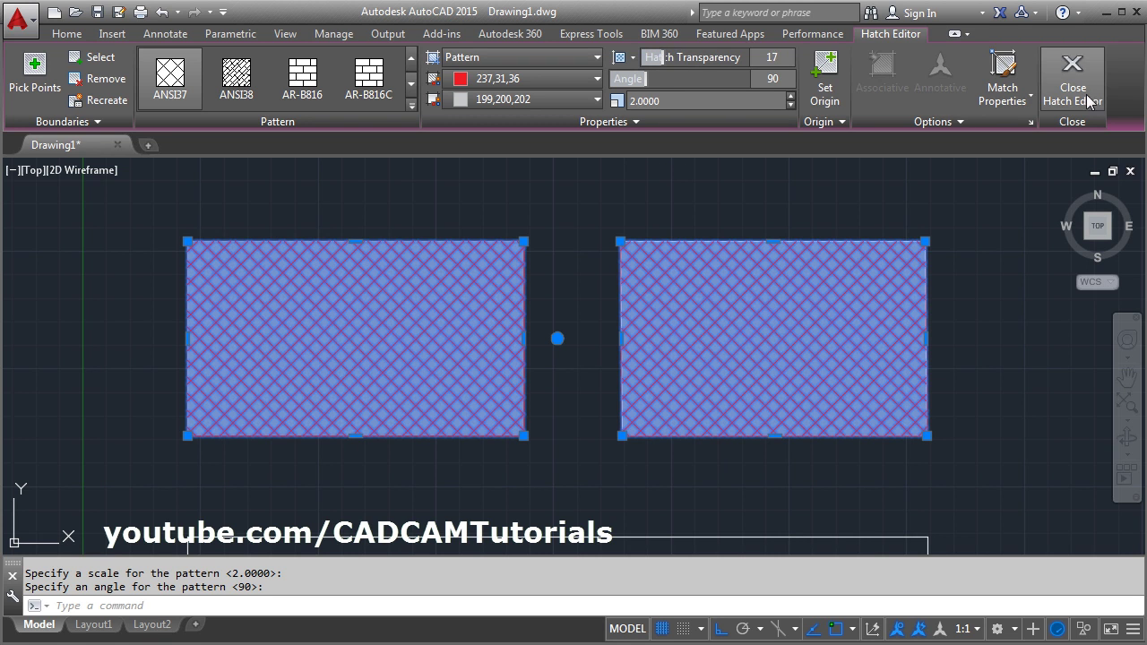
click(1082, 92)
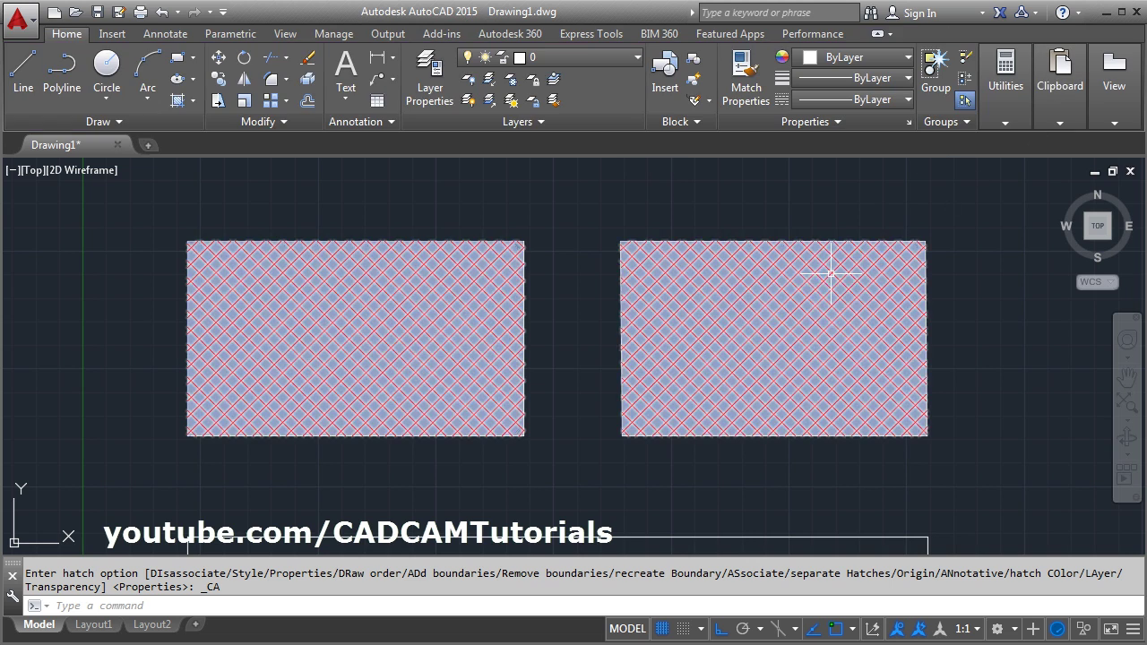
Apply Separate Hatches to the crosshatch, then select only the right rectangle's hatch
click(400, 350)
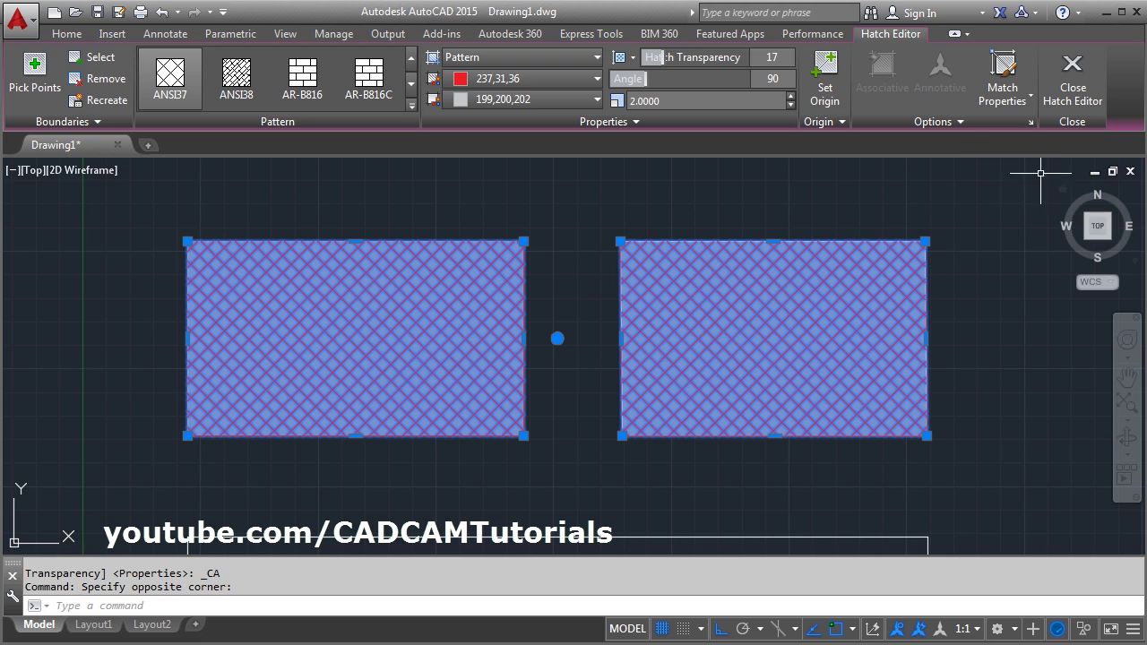
click(953, 122)
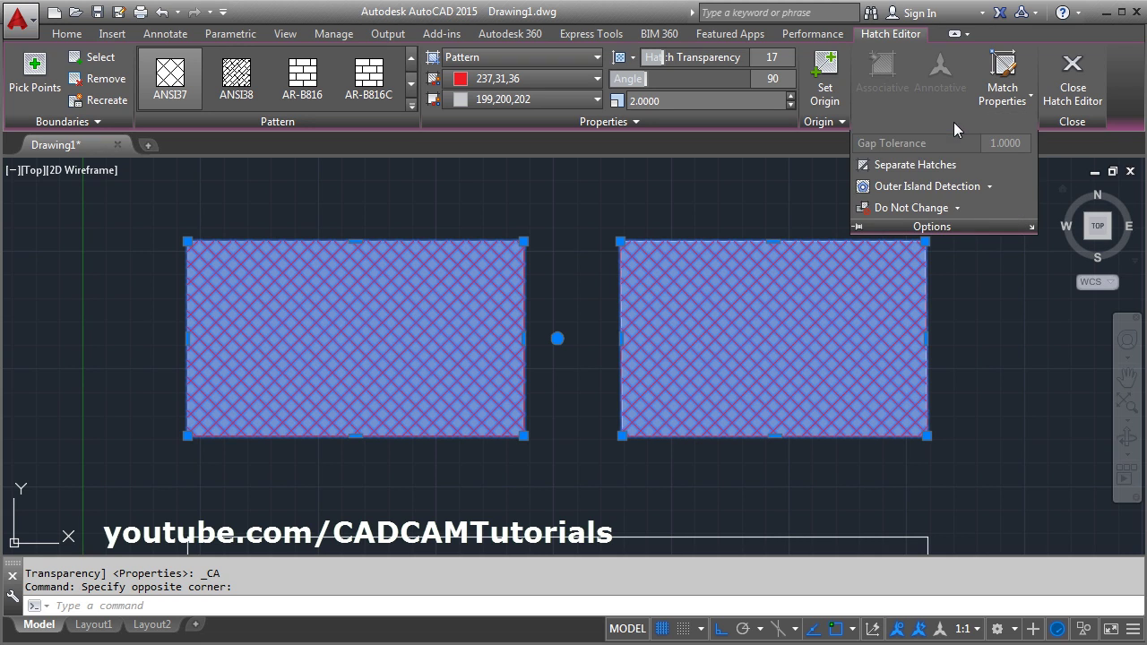
click(910, 165)
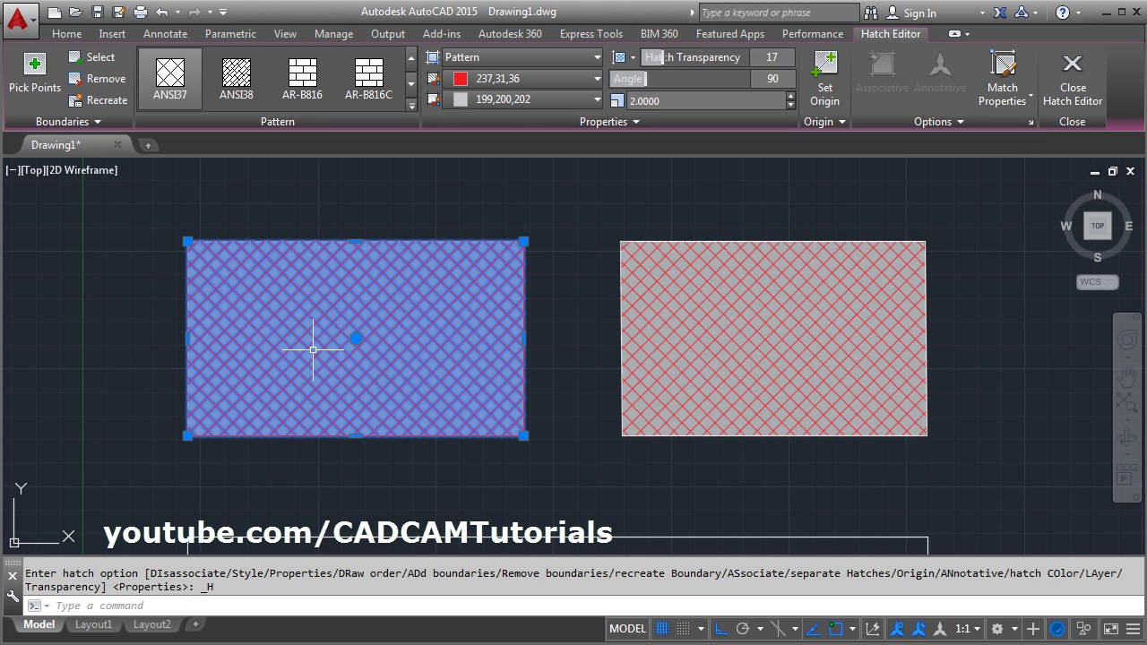
click(1072, 76)
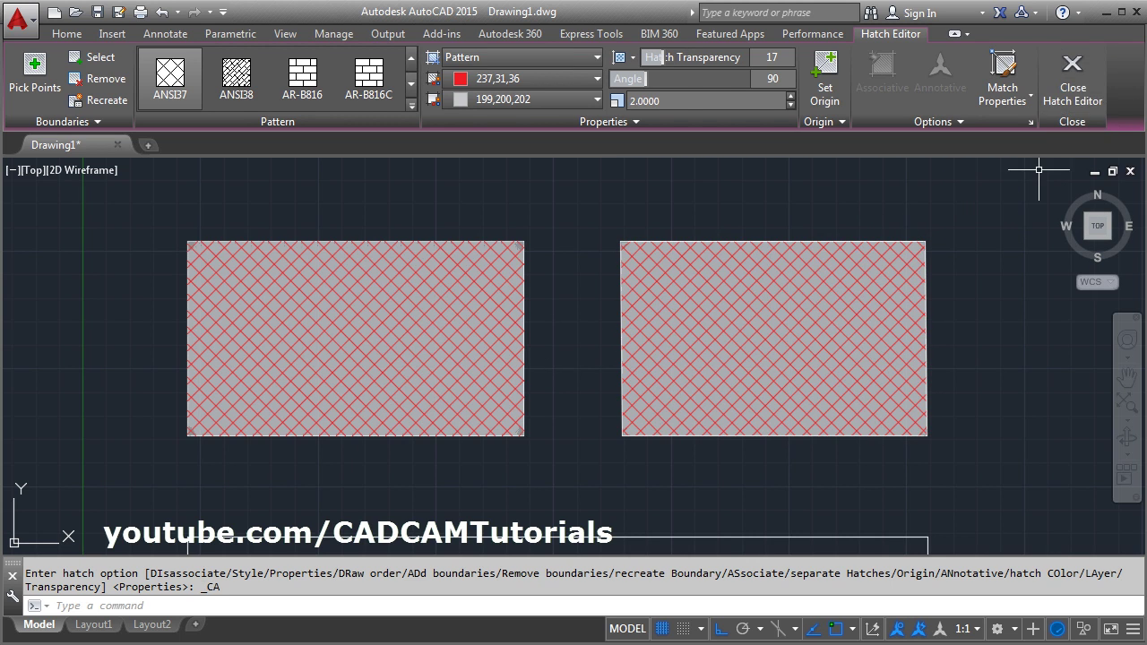
click(755, 354)
click(758, 349)
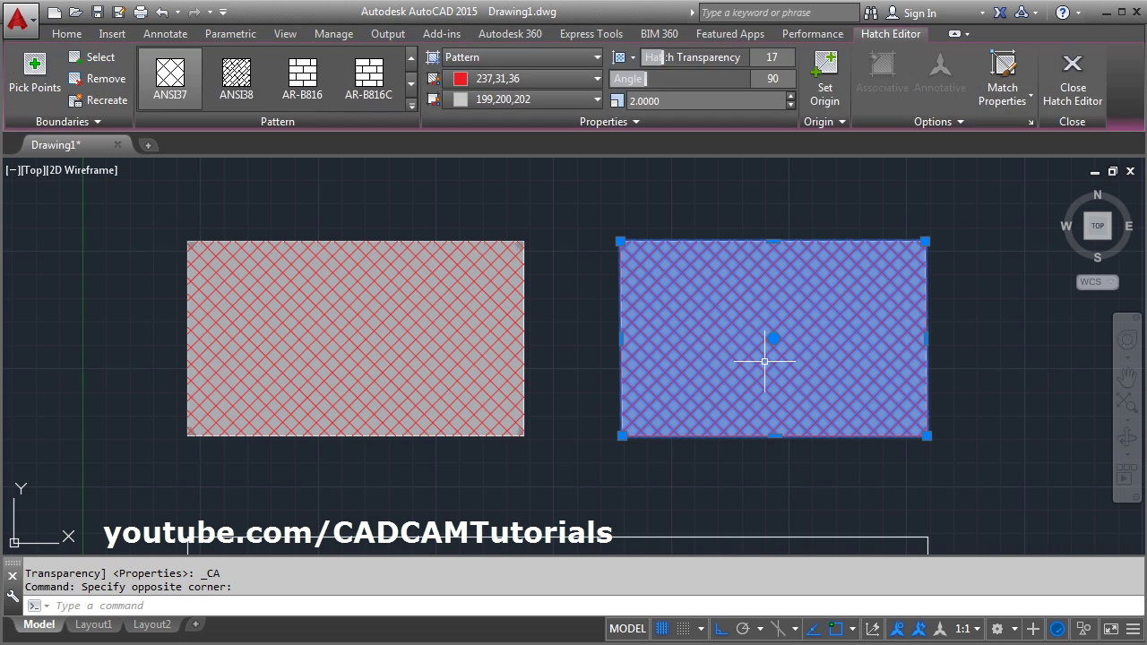
Change the right rectangle's hatch to ANSI34 at scale 1
click(412, 106)
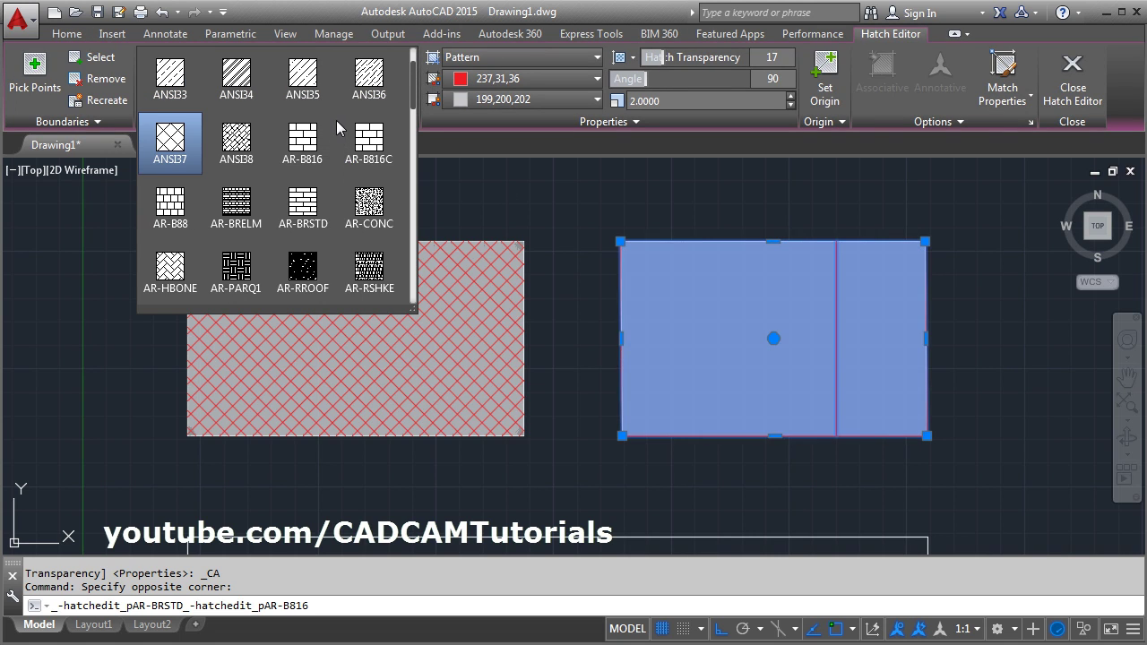
click(238, 79)
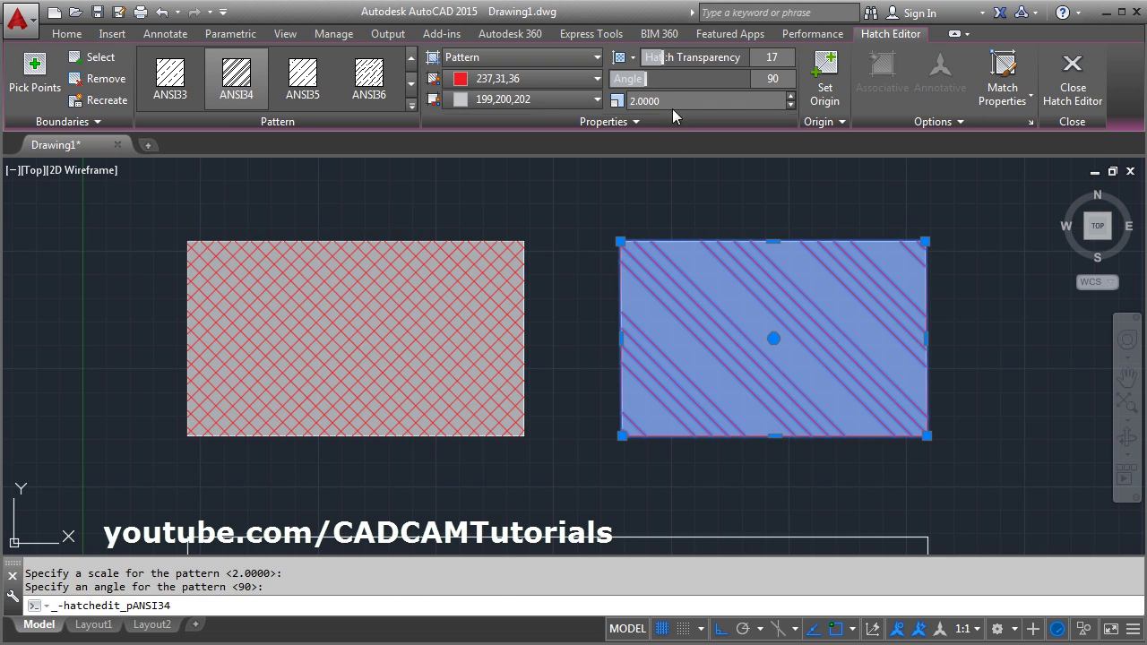
text(1)
key(Return)
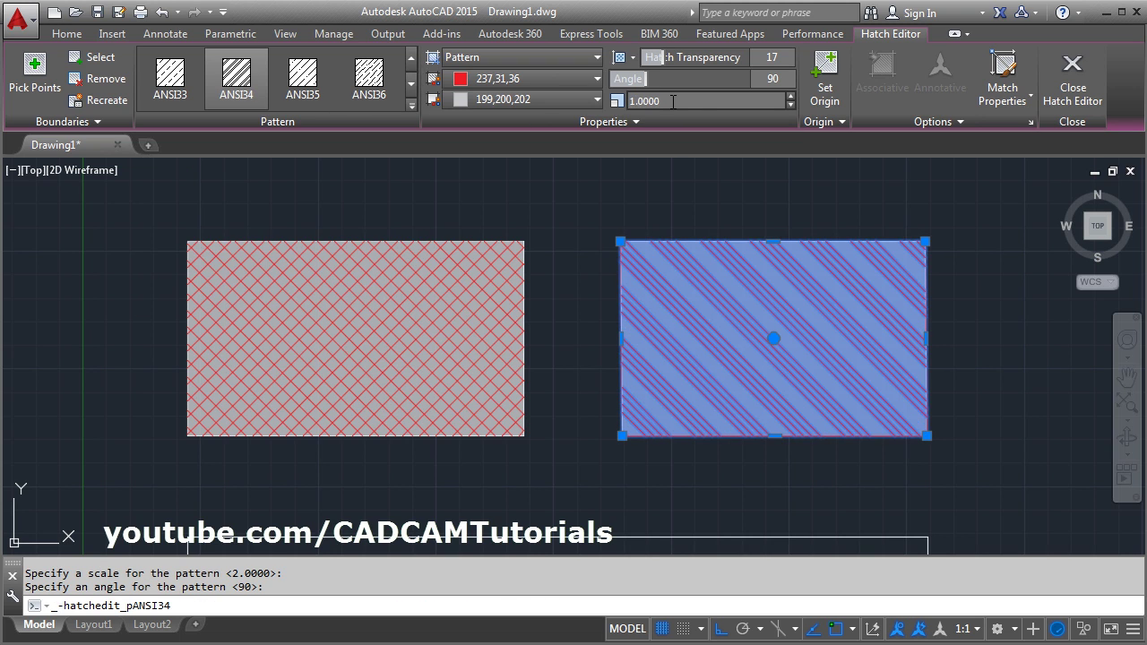
click(1071, 88)
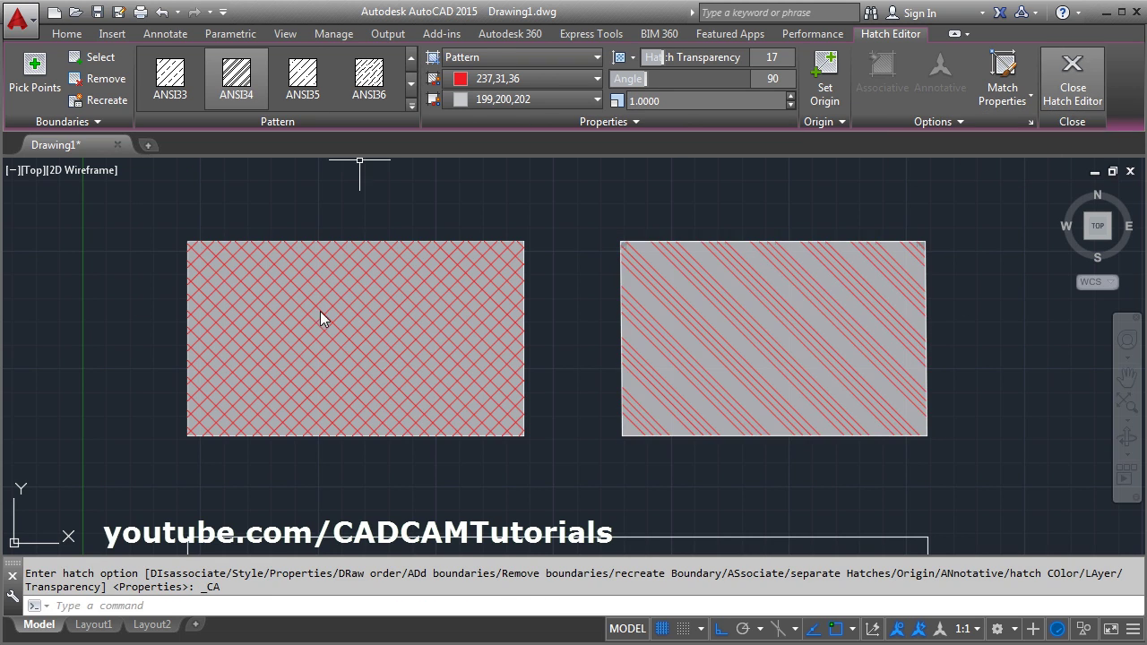
Start a circle with its centre in the free space above the rectangles
middle_drag(529, 250, 528, 451)
key(Return)
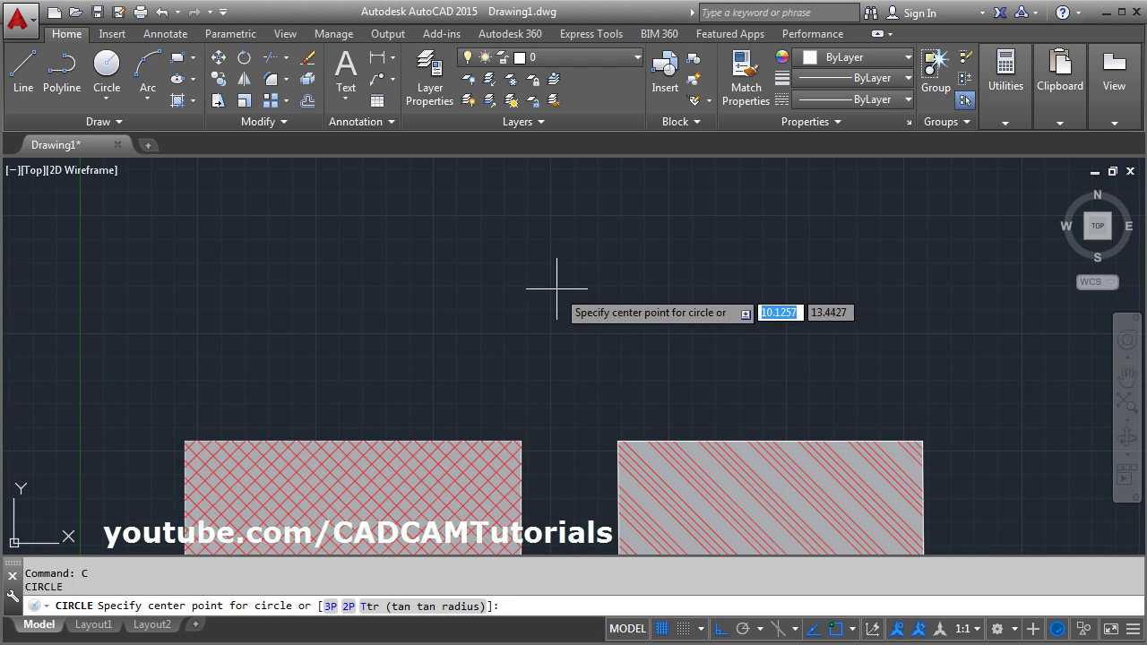
click(557, 288)
Set the circle's radius and fill it with an associative ANSI34 hatch
click(669, 323)
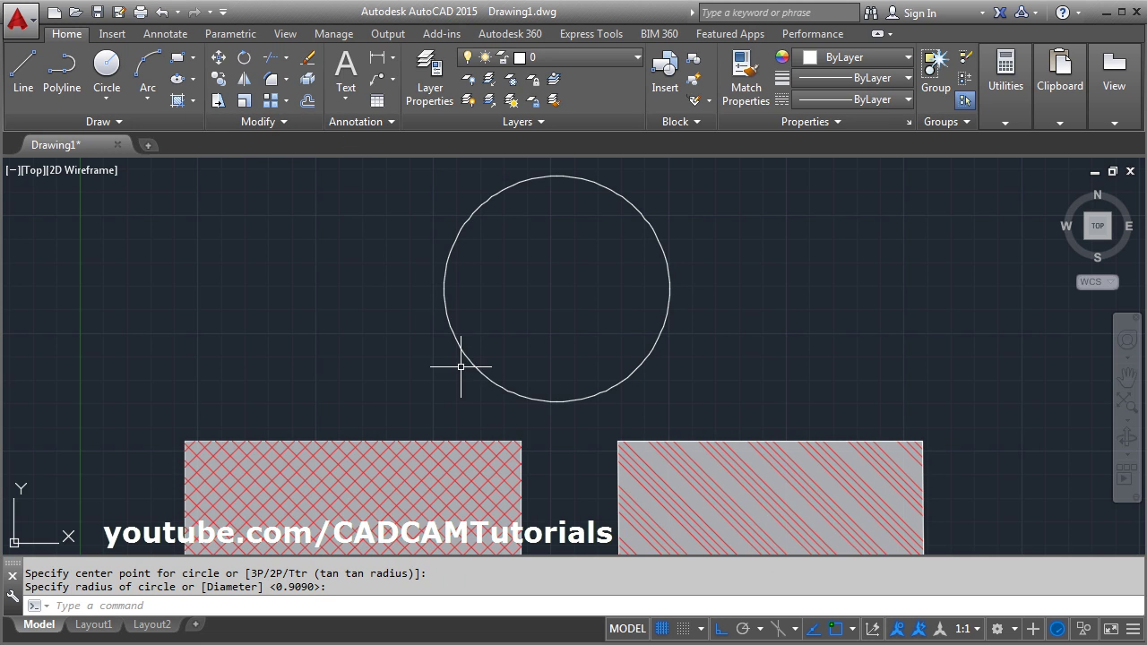
click(179, 101)
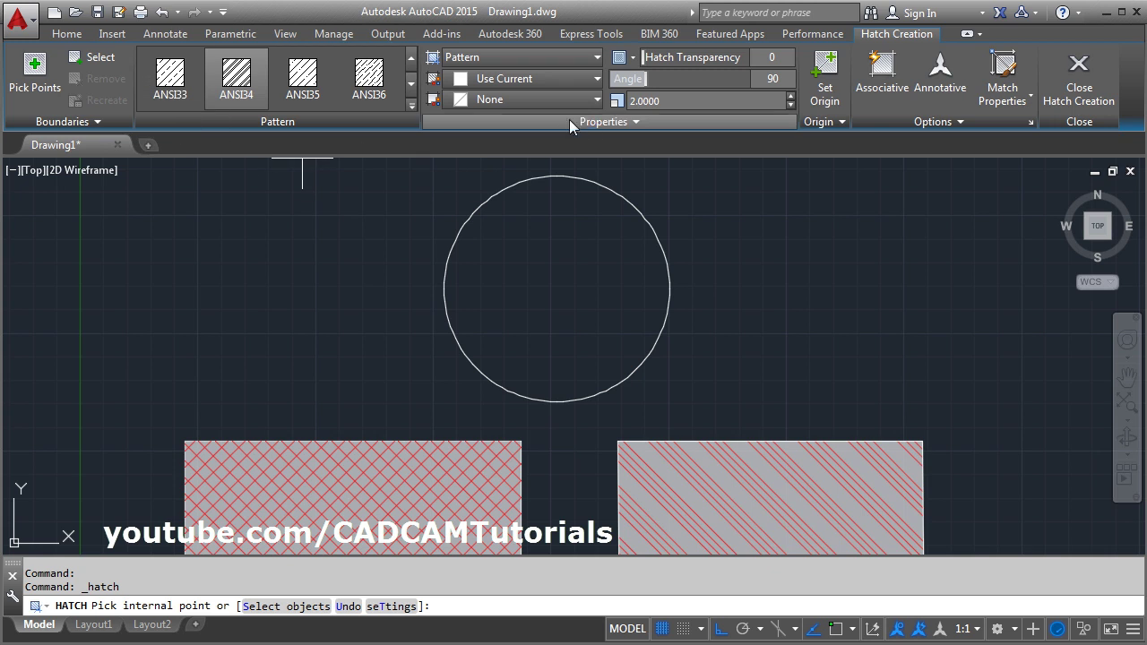
click(556, 294)
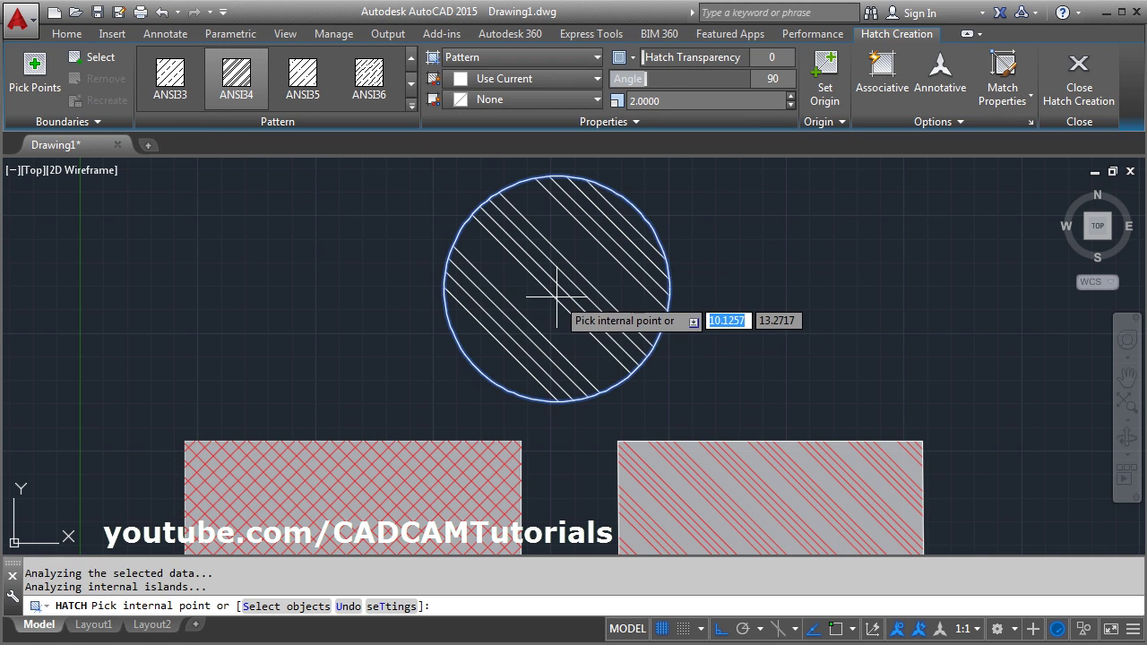
click(886, 78)
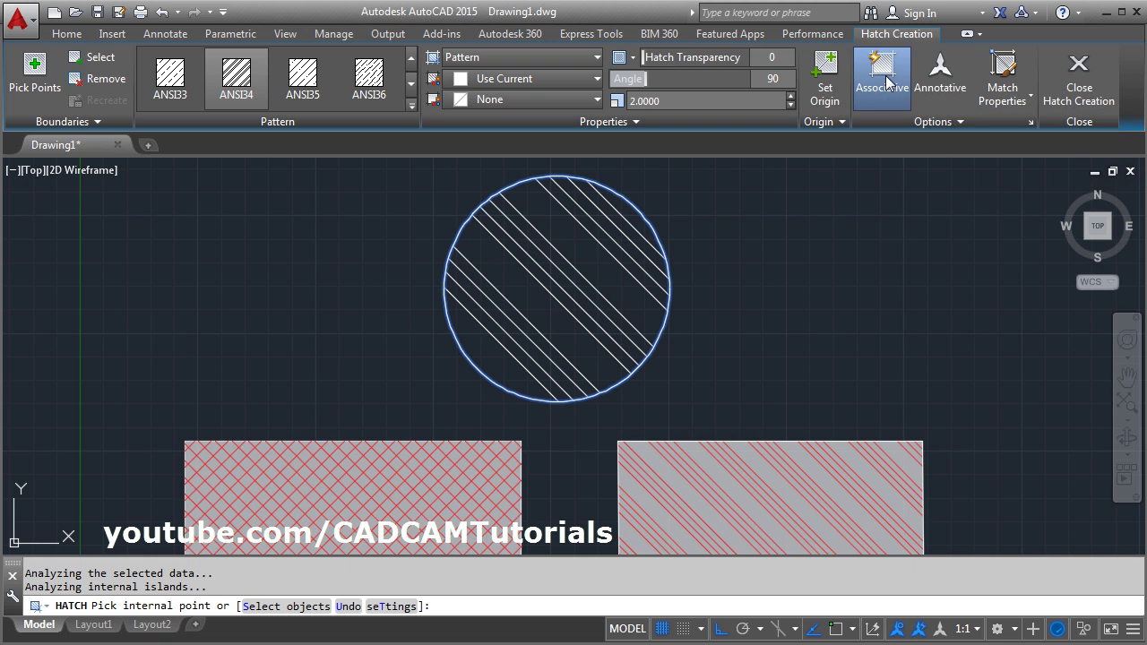
click(1084, 91)
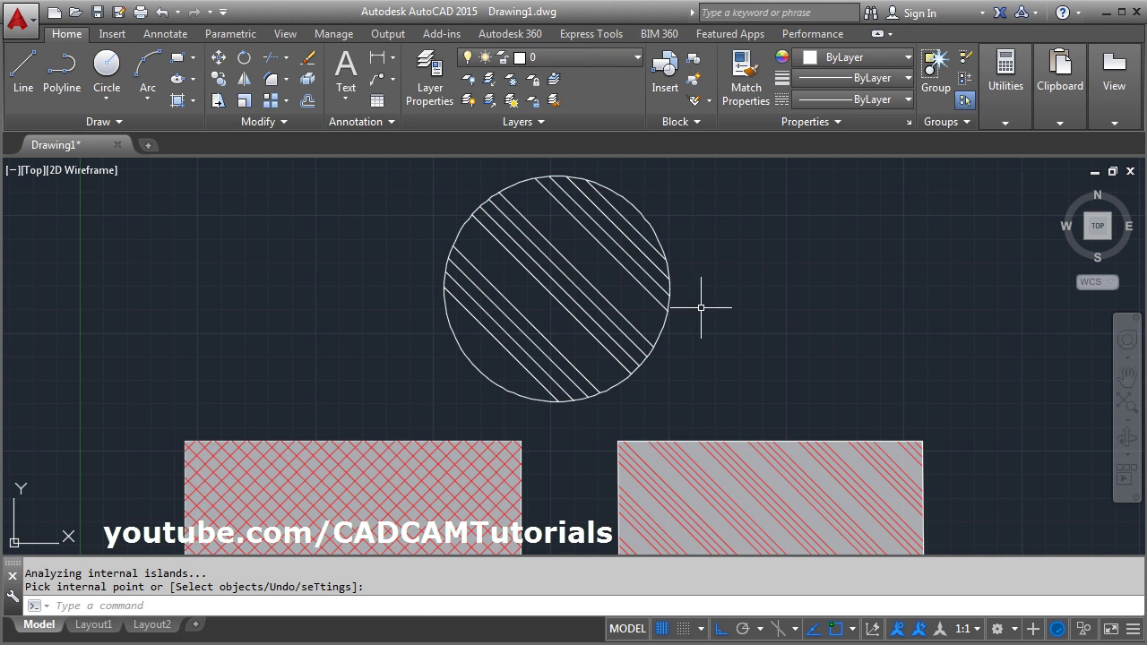
scroll(758, 260, down, 2)
Grip-stretch the circle larger so its associative hatch grows with it
middle_drag(757, 260, 681, 340)
scroll(660, 317, up, 3)
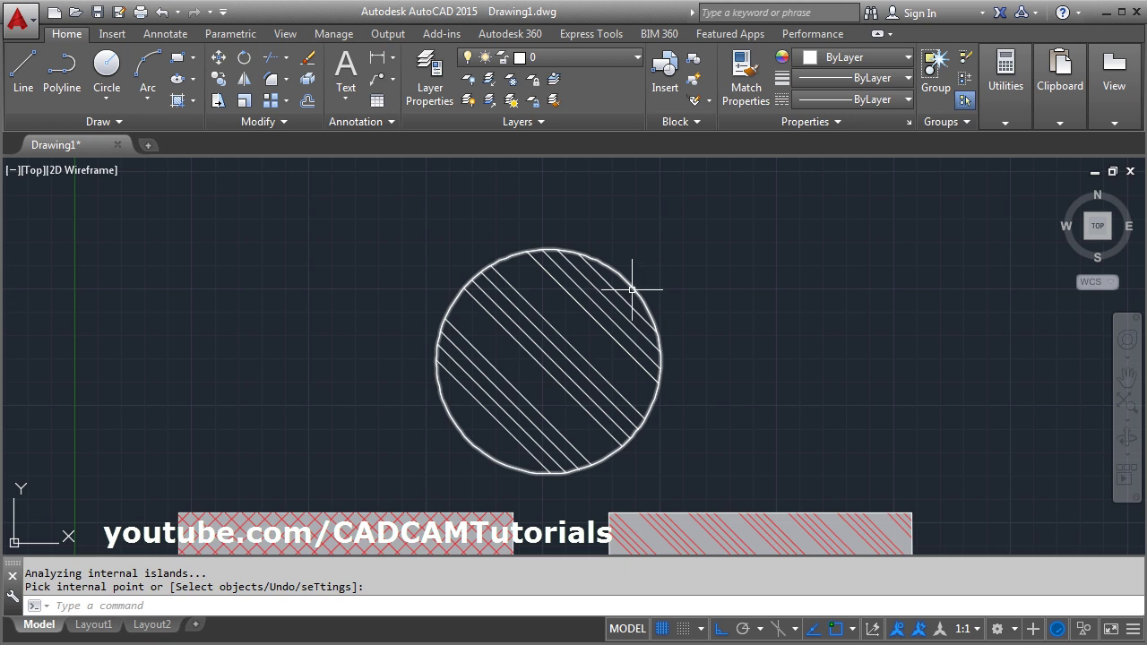
click(633, 289)
click(549, 249)
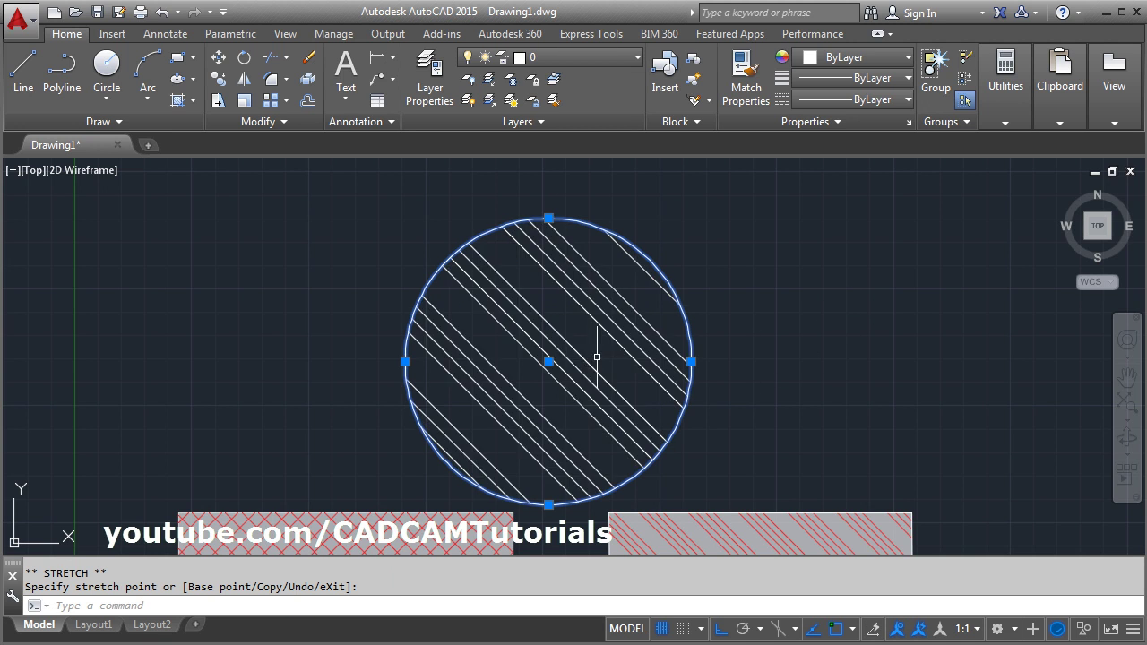
middle_drag(609, 358, 610, 308)
click(691, 311)
click(719, 311)
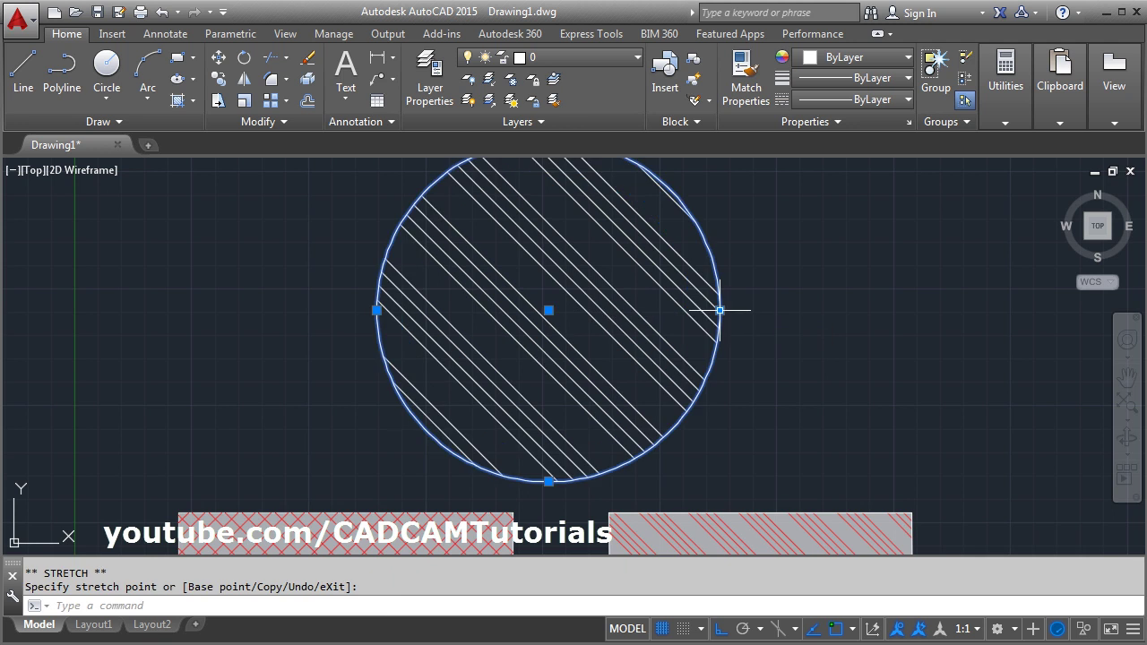
scroll(729, 328, down, 3)
scroll(725, 410, up, 3)
key(Escape)
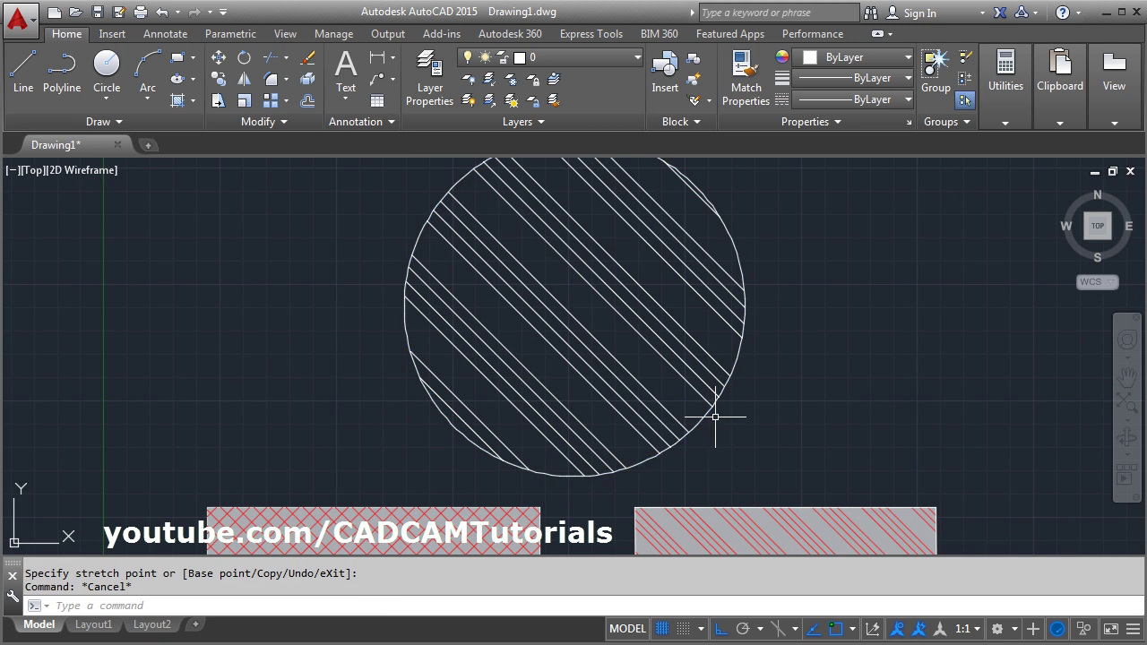
Turn off the hatch's associativity, then enlarge the circle again leaving the hatch unchanged
click(651, 330)
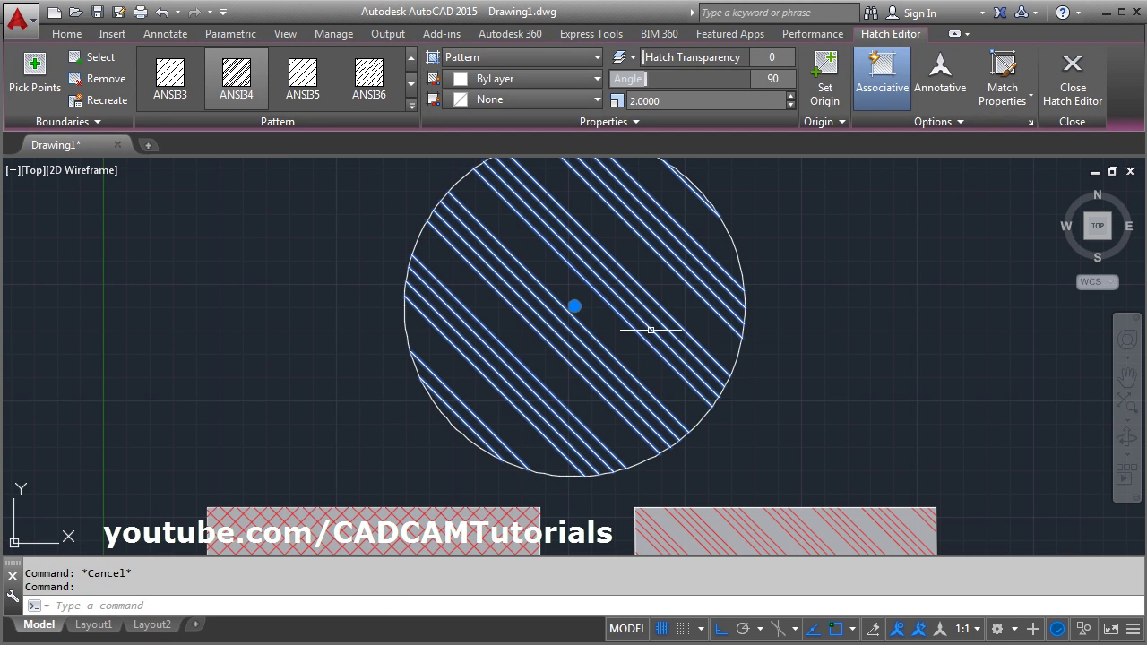
click(885, 97)
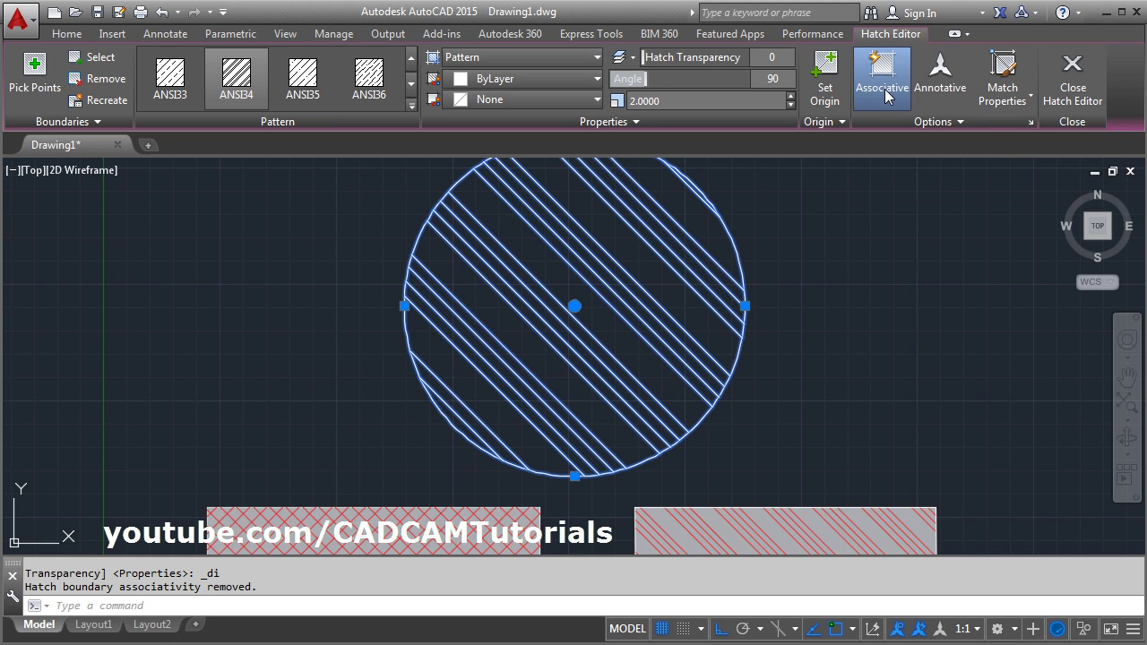
click(1073, 89)
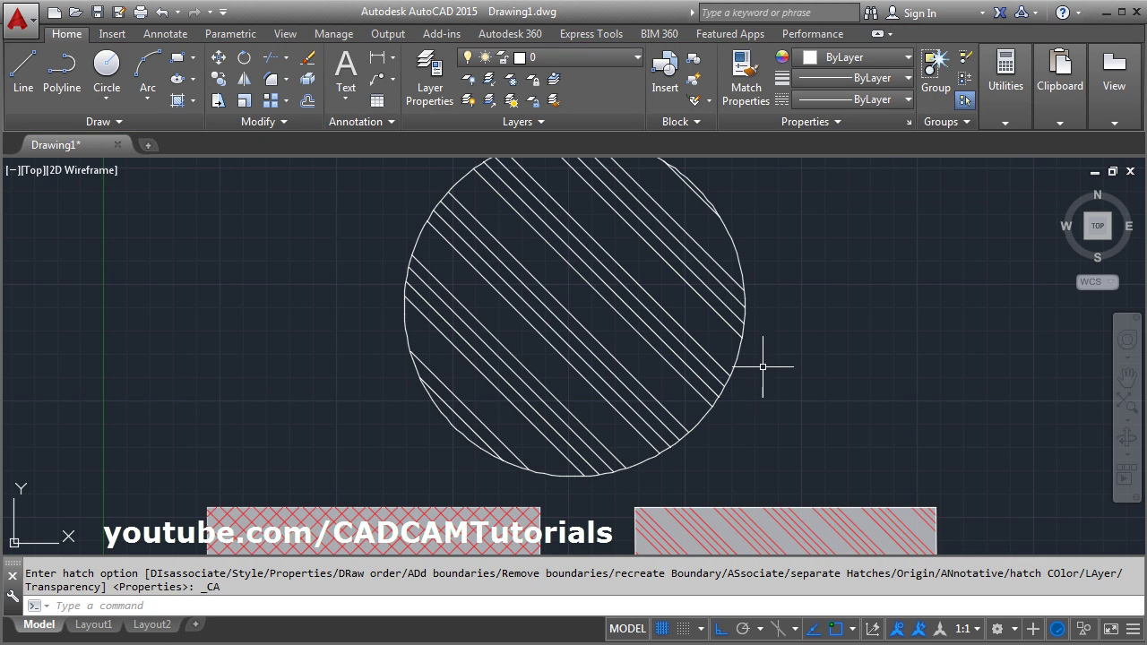
scroll(758, 380, down, 3)
click(714, 392)
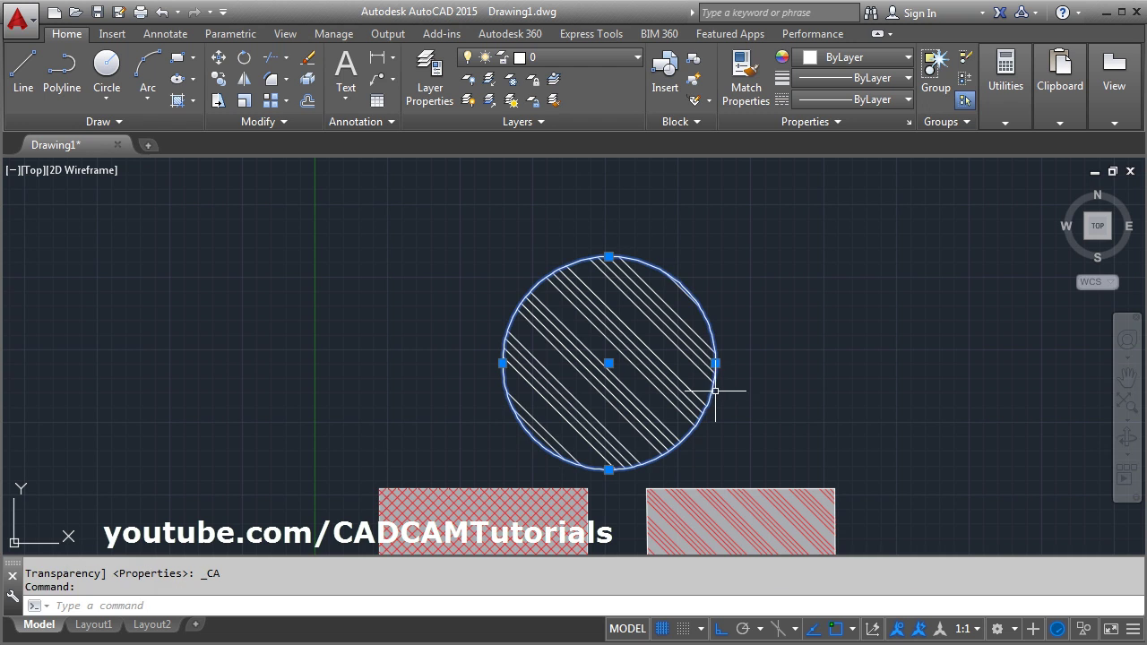
click(722, 364)
click(738, 363)
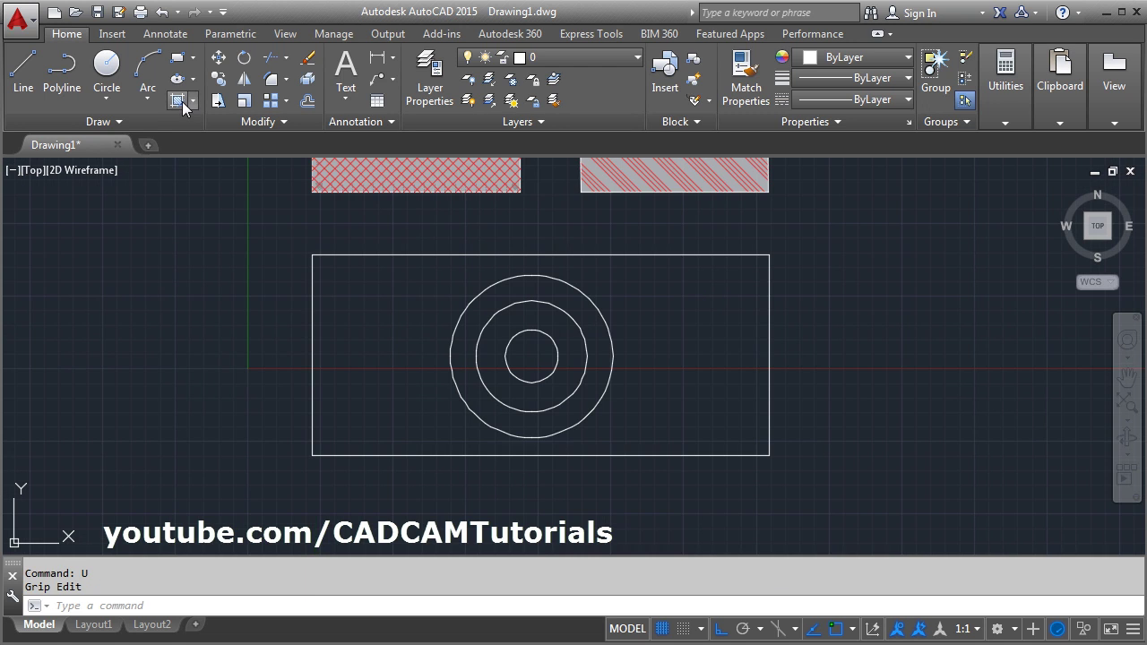
click(178, 79)
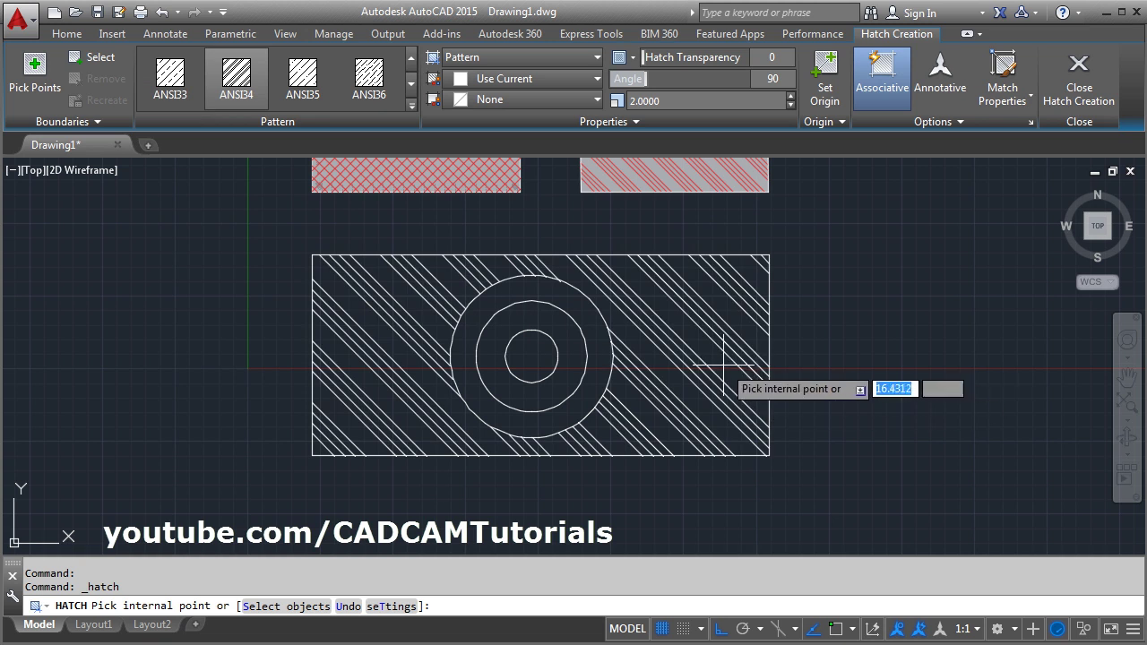
Hatch the rectangle around the circles, previewing Normal, Outer, then Ignore island detection
click(674, 325)
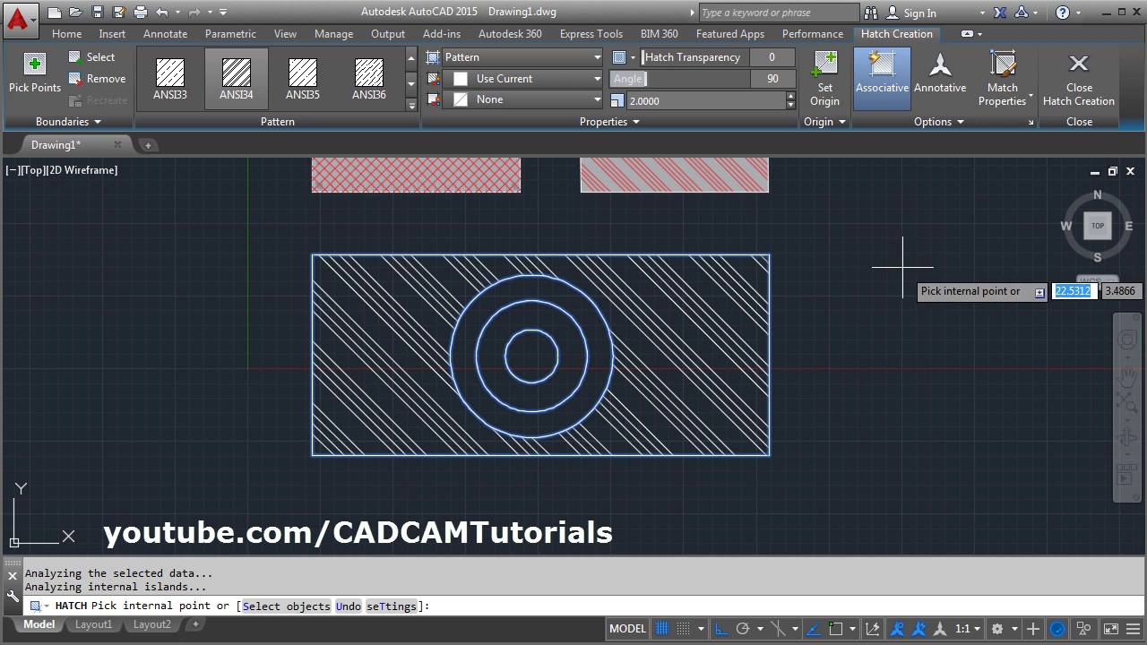
click(955, 123)
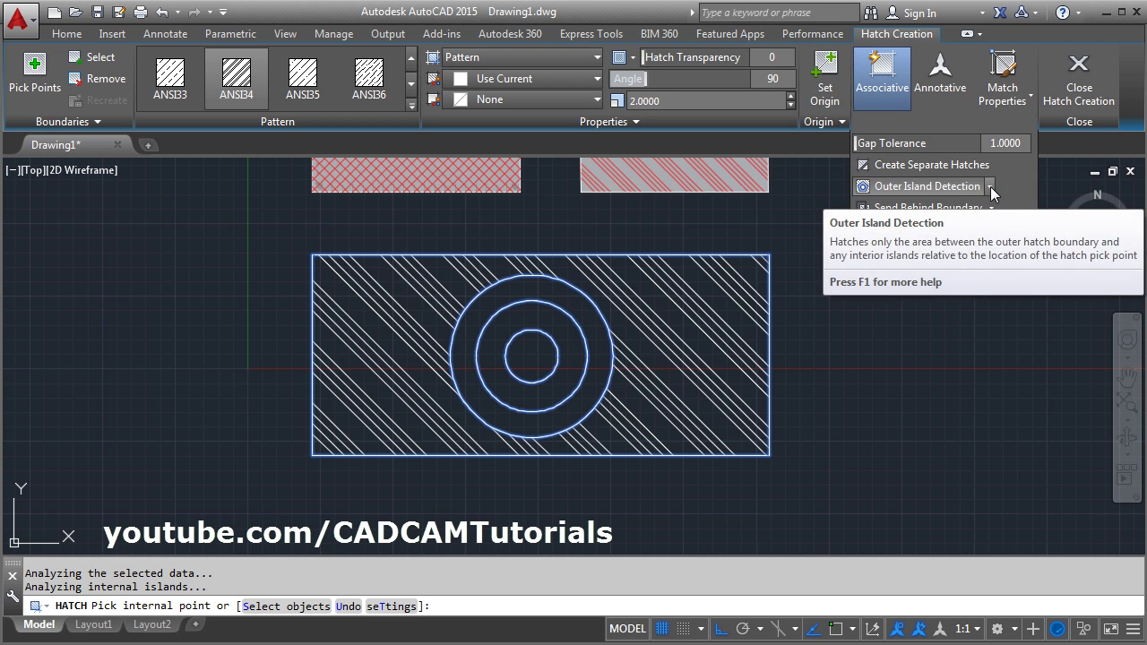
click(990, 187)
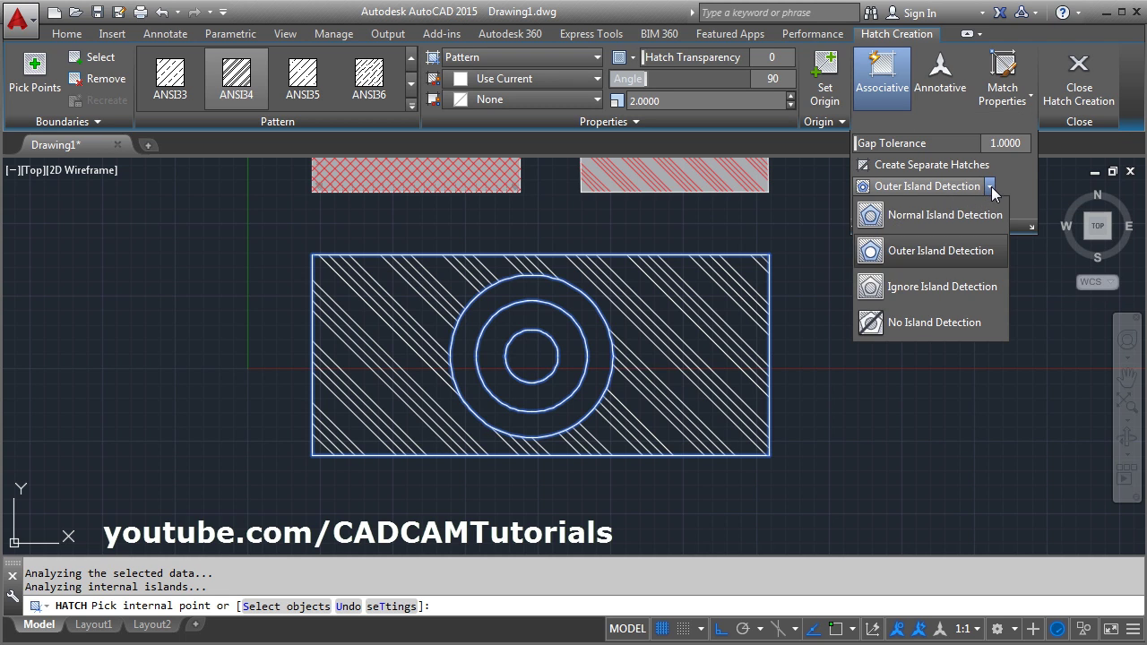
click(919, 215)
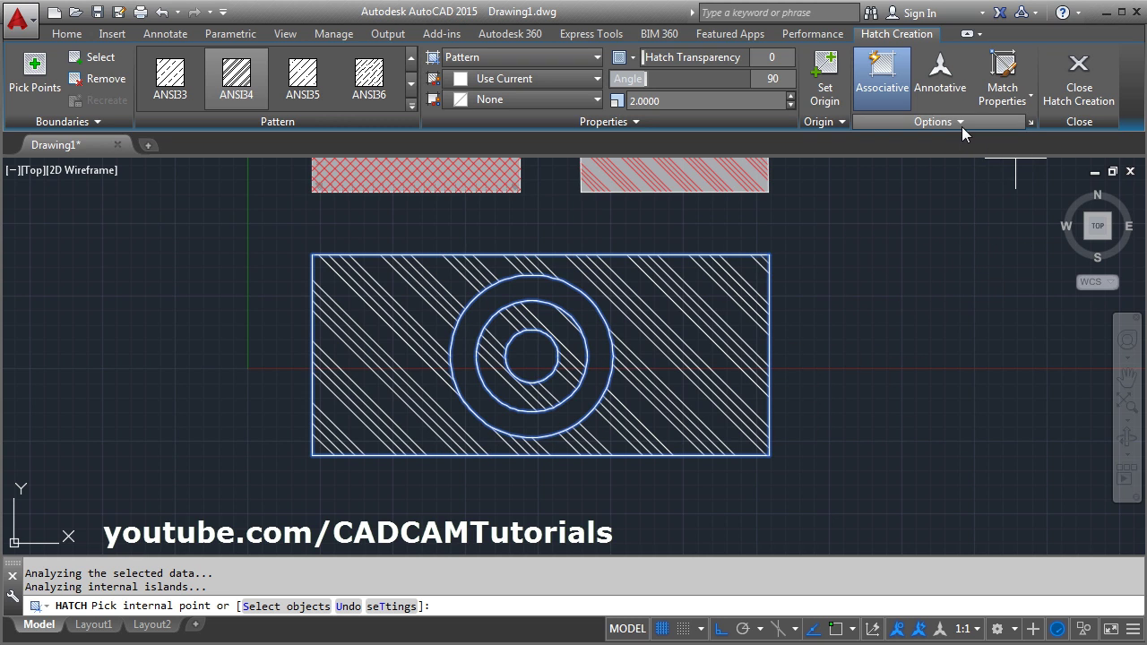
click(961, 126)
click(998, 186)
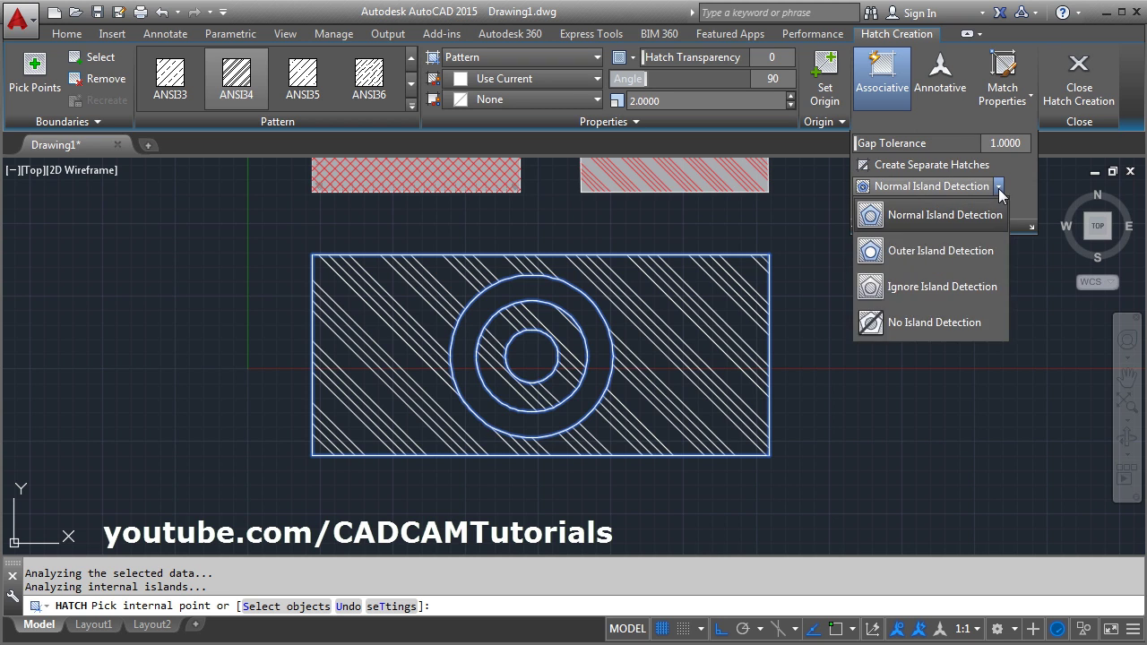
click(939, 255)
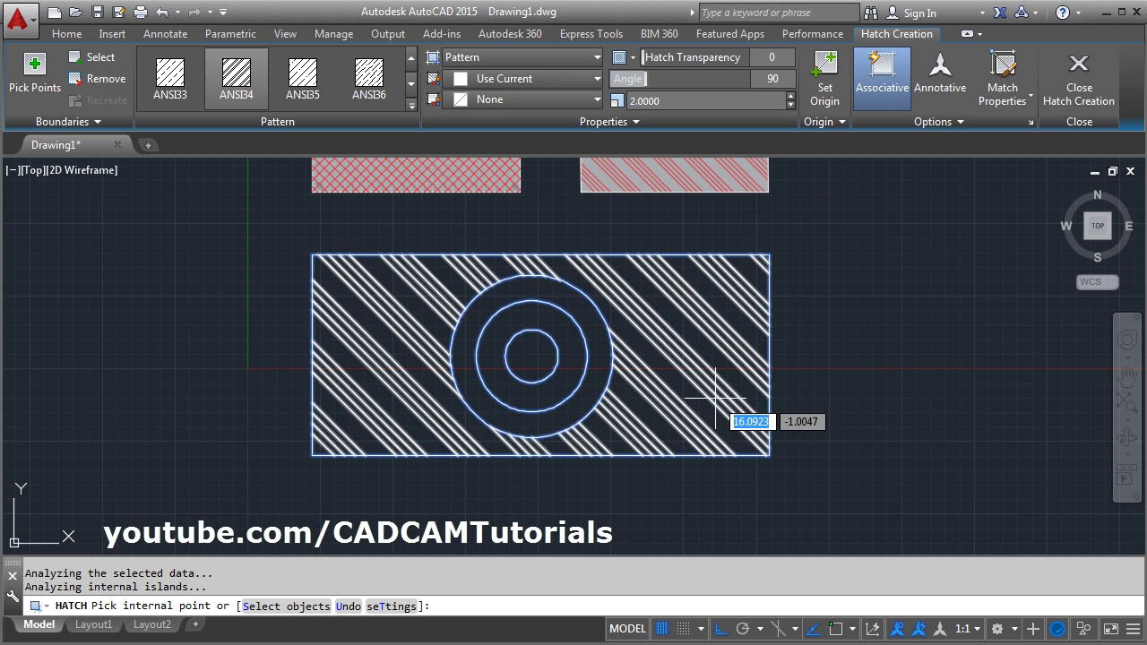
click(958, 122)
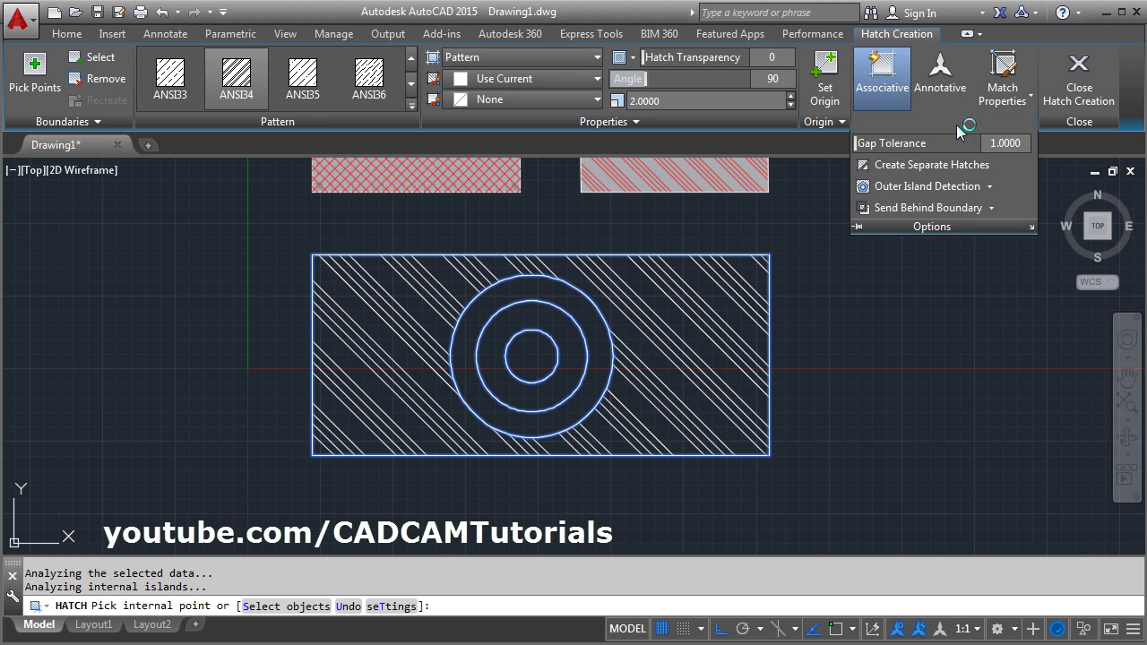
click(990, 186)
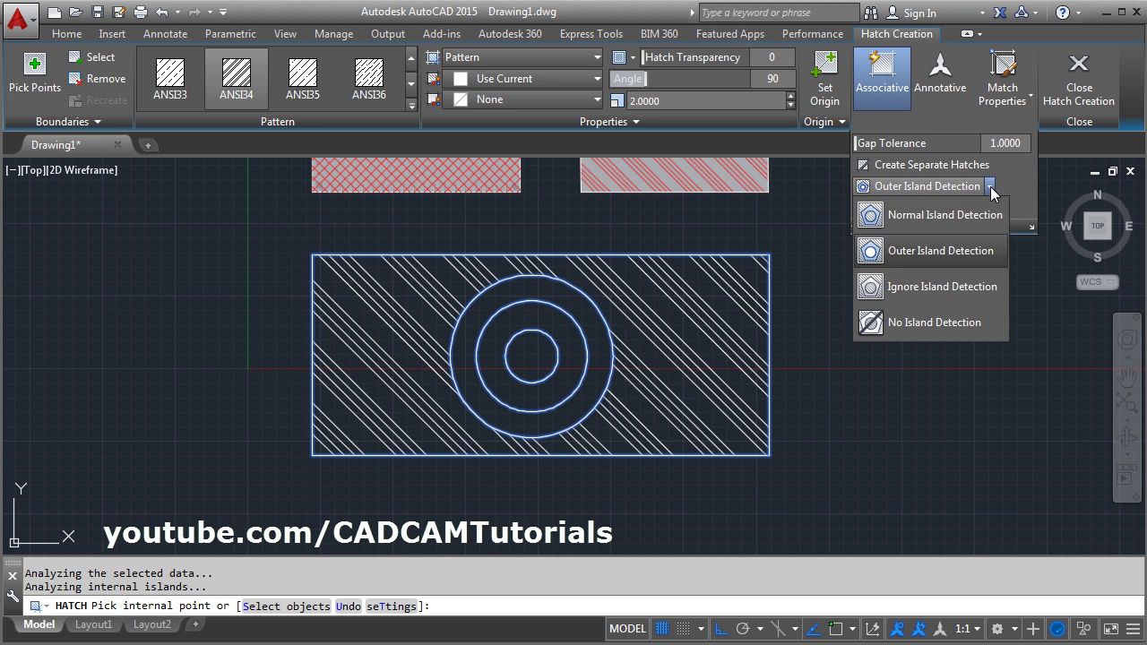
click(943, 295)
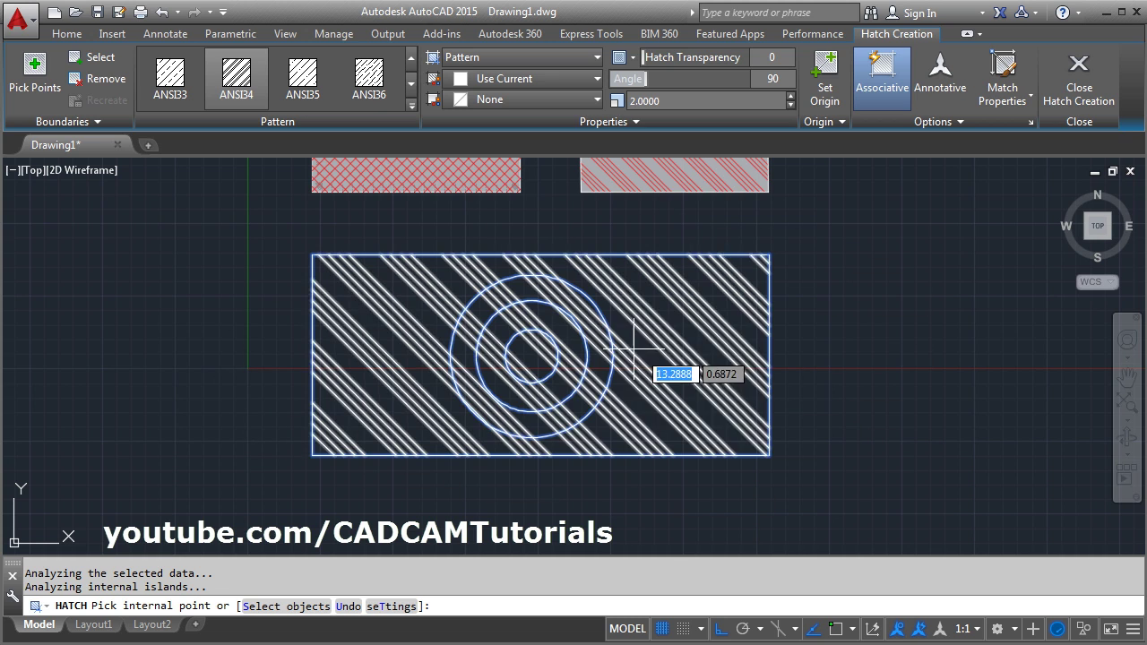
Cancel the pending hatch and draw a new circle and rectangle side by side
key(Escape)
key(Escape)
scroll(743, 340, down, 3)
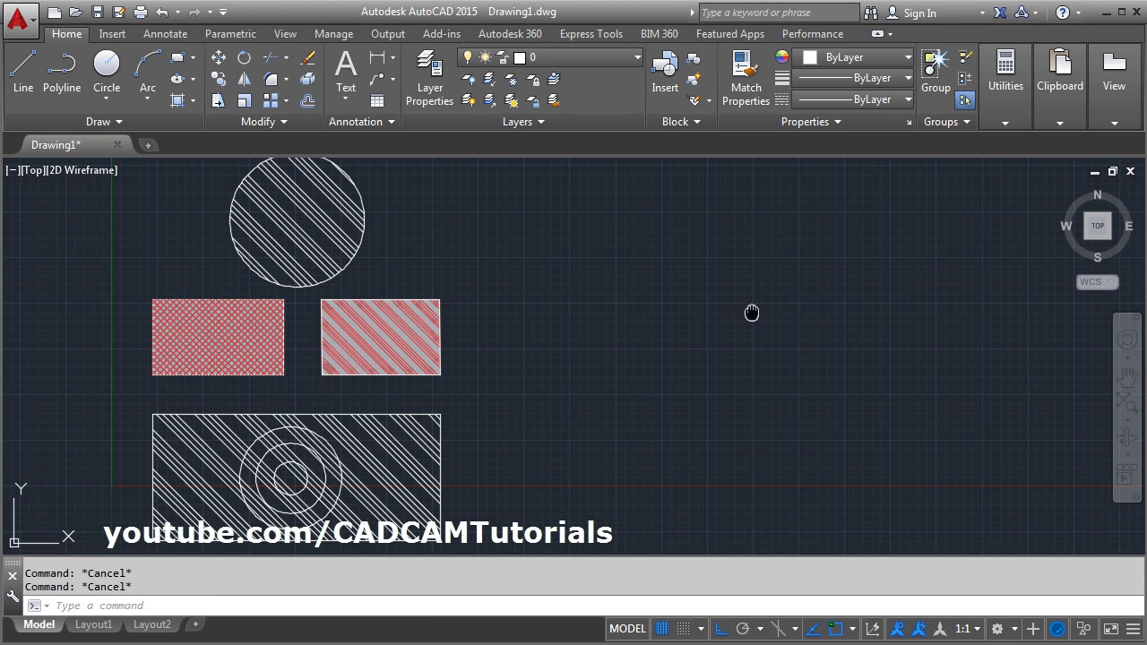
middle_drag(750, 313, 757, 325)
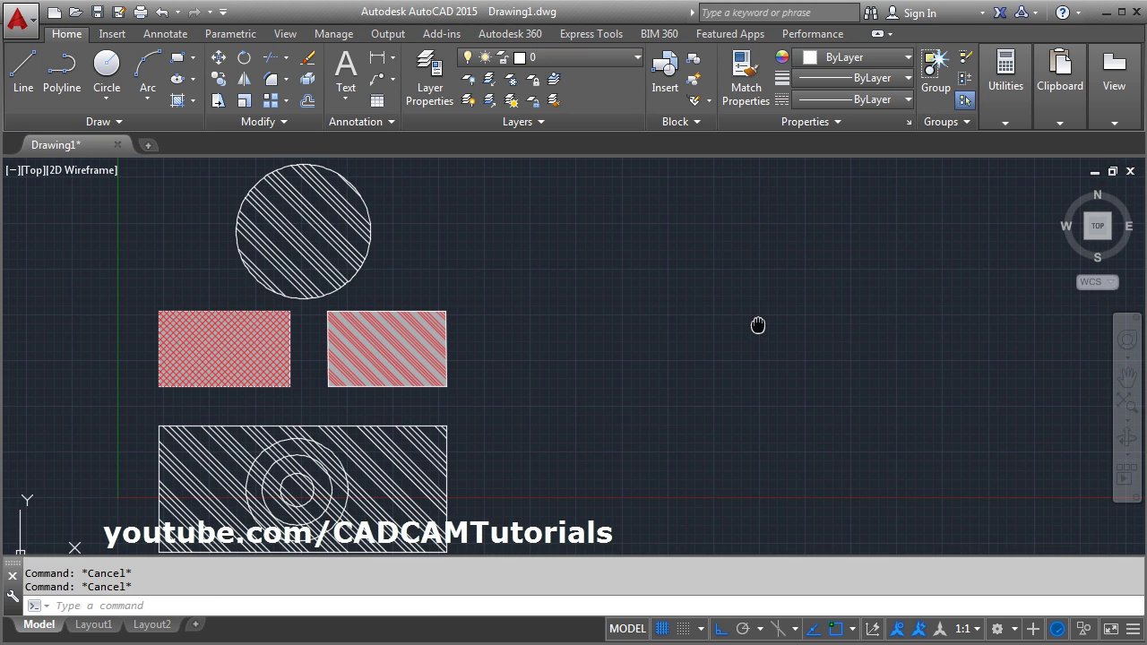
click(109, 70)
click(605, 288)
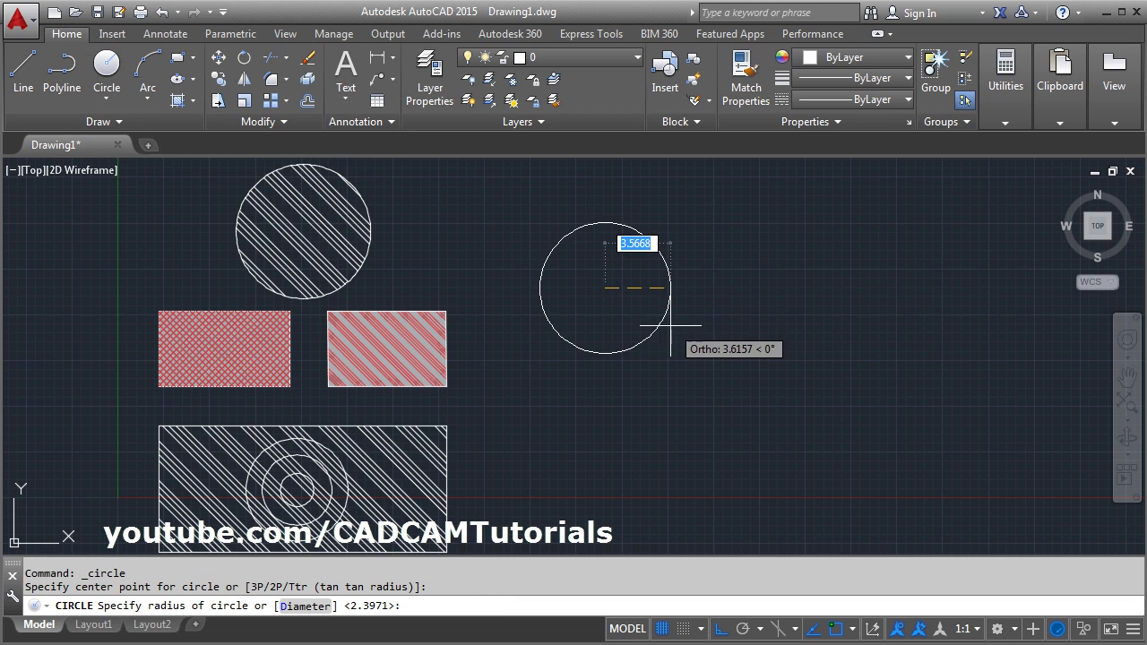
click(666, 326)
click(176, 57)
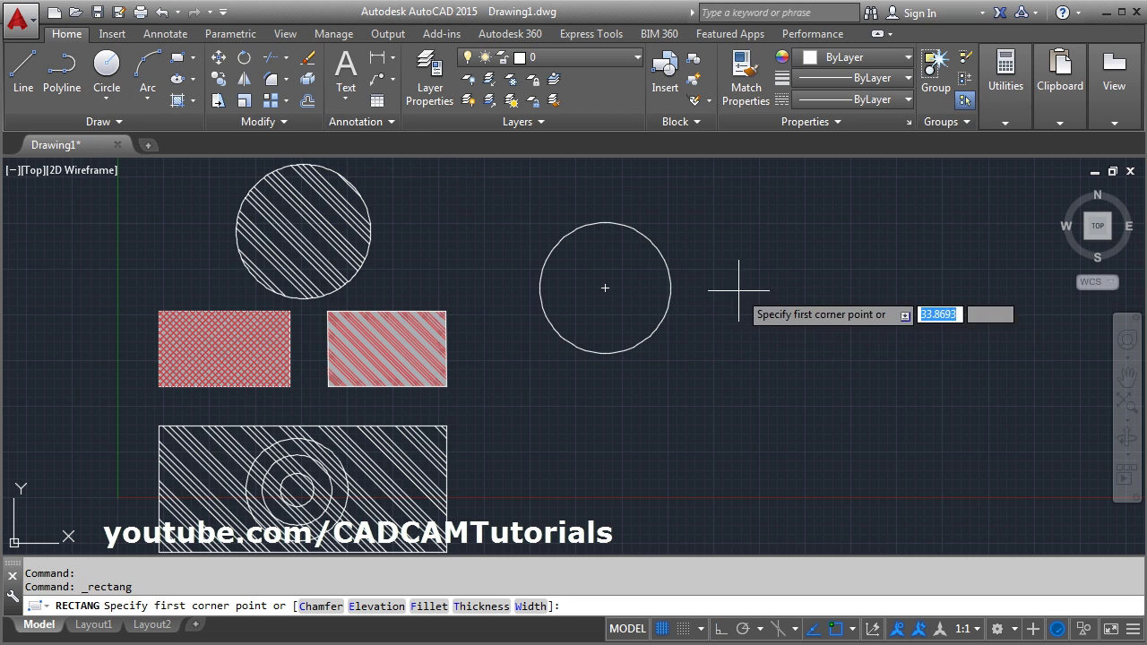
click(737, 242)
click(922, 357)
Centre the new shapes in view and start a hatch showing the full pattern gallery
middle_drag(923, 357, 809, 397)
scroll(797, 376, up, 2)
middle_drag(700, 313, 742, 338)
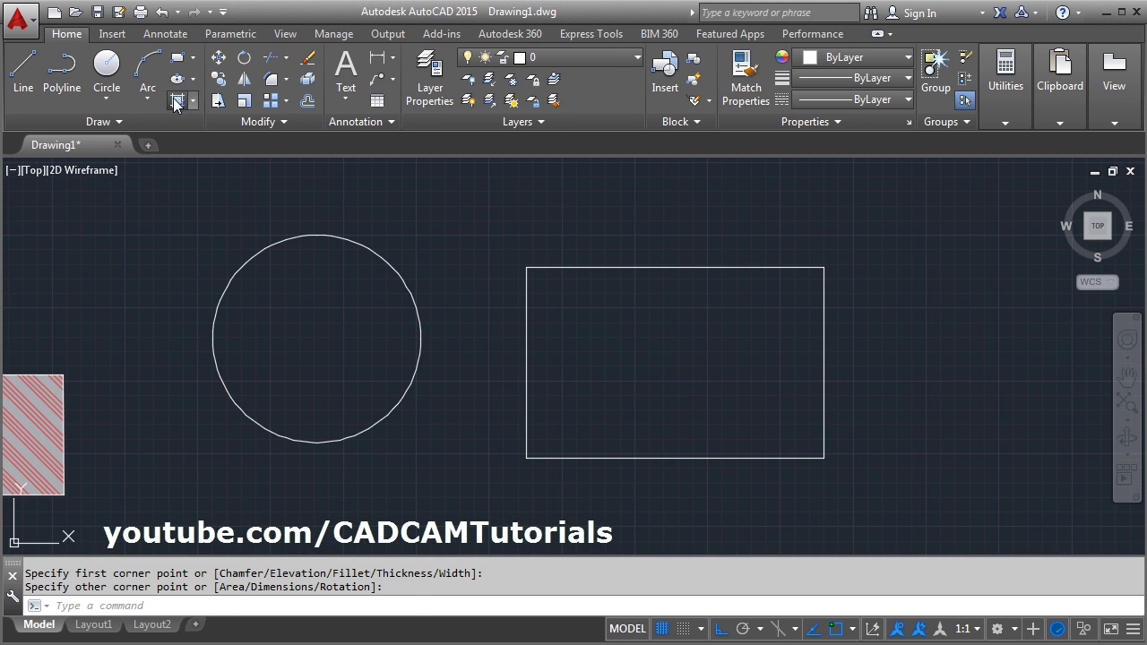
click(176, 102)
click(412, 106)
Fill the new circle and rectangle with an annotative GRAVEL hatch
scroll(202, 246, down, 5)
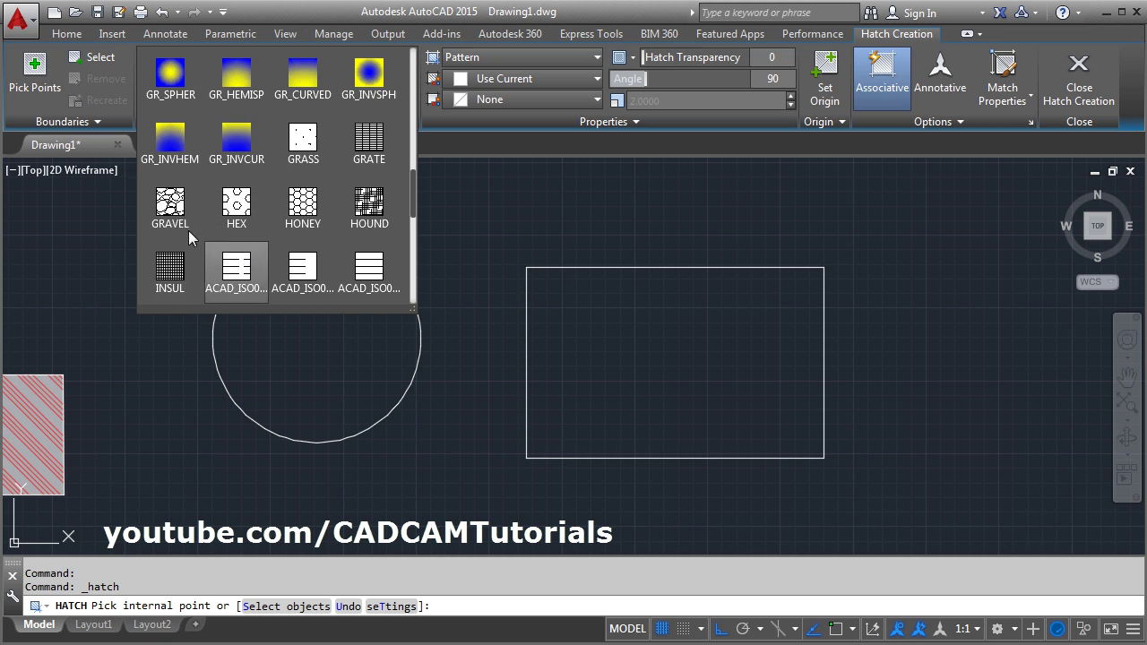
click(174, 206)
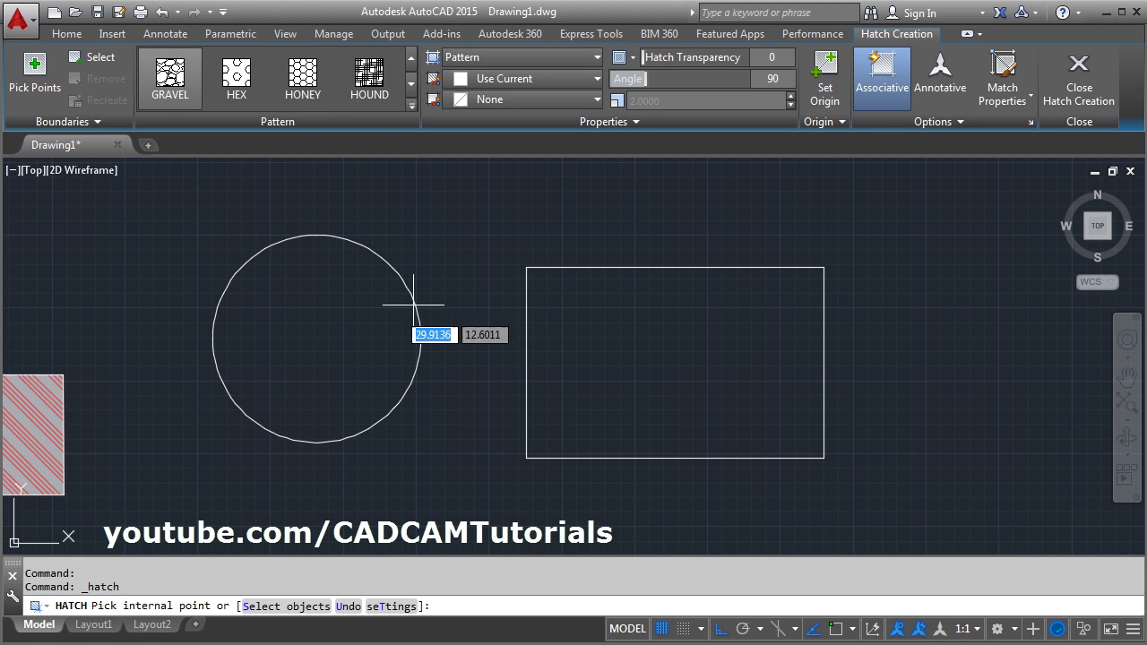
click(322, 326)
click(664, 382)
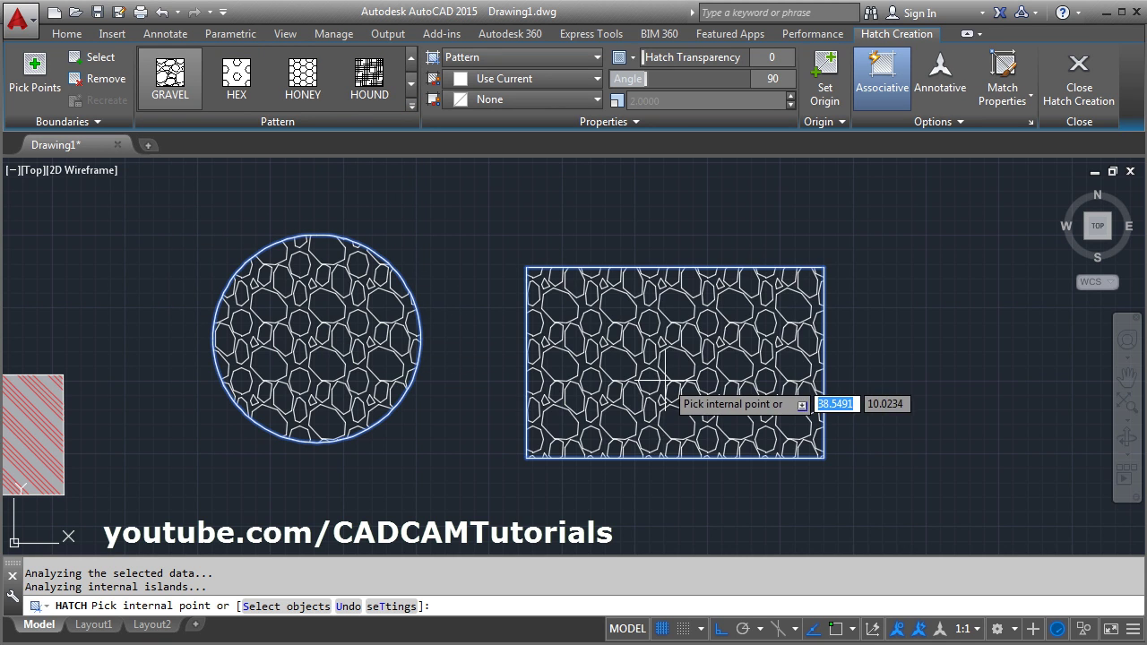
click(940, 93)
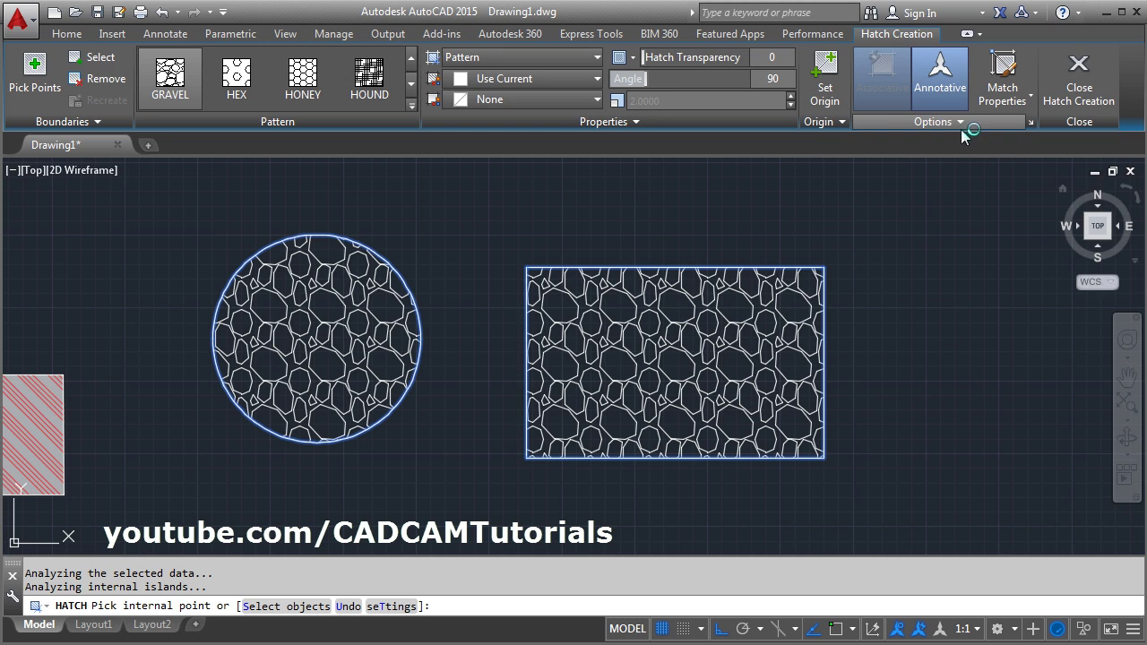
click(961, 126)
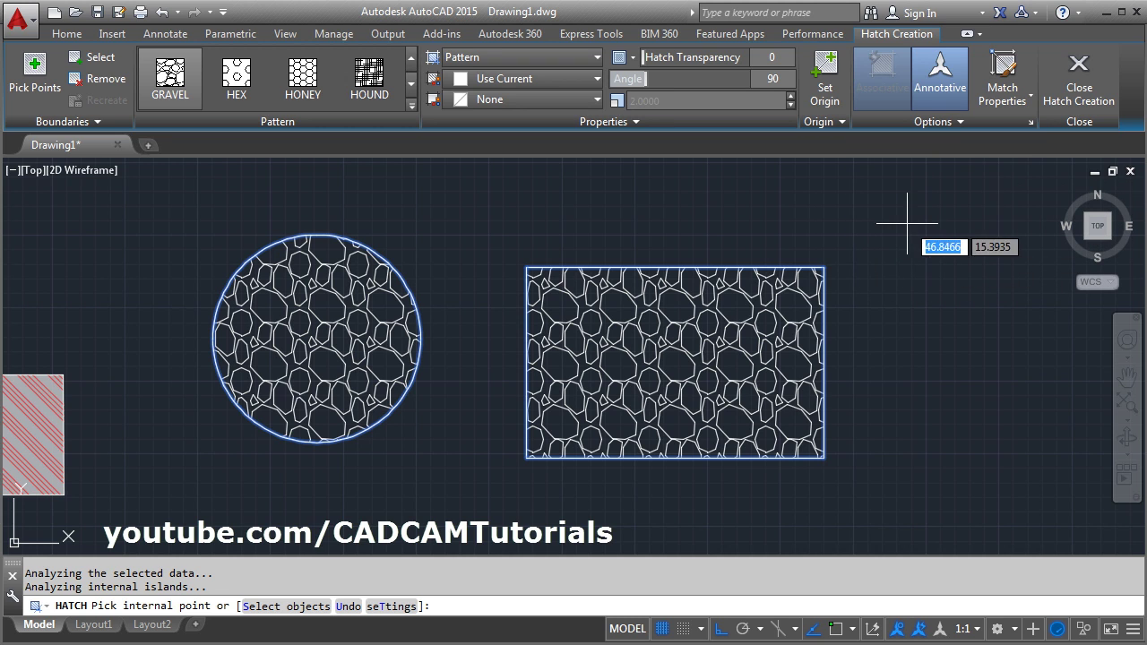
click(1080, 87)
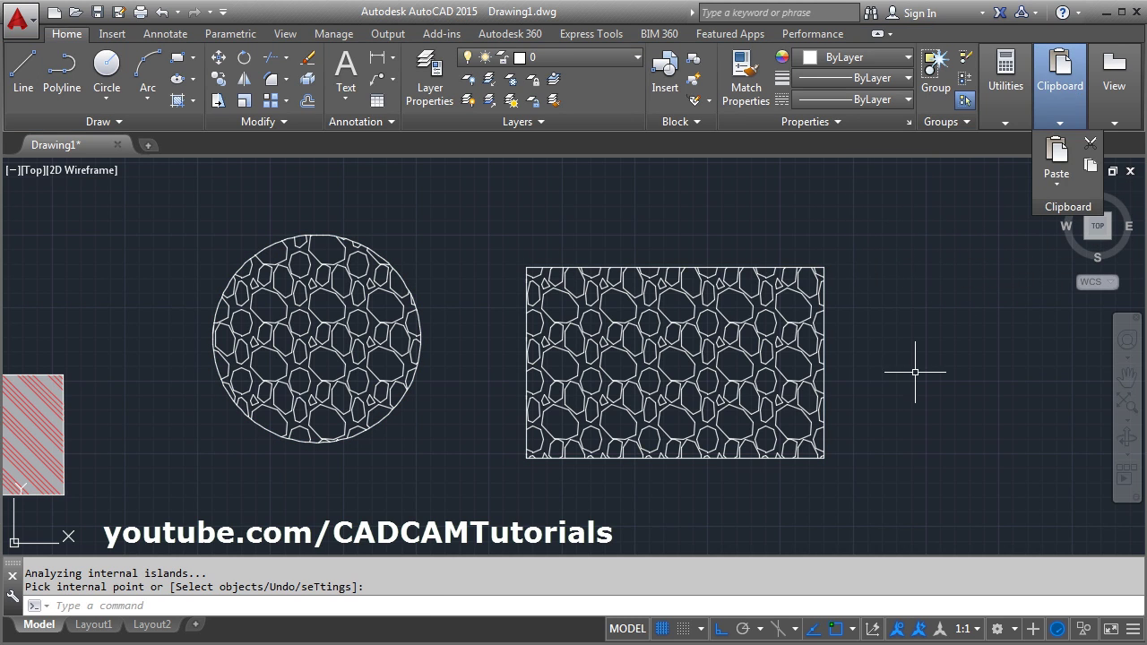
Change the rectangle's gravel hatch to the HONEY pattern
click(706, 363)
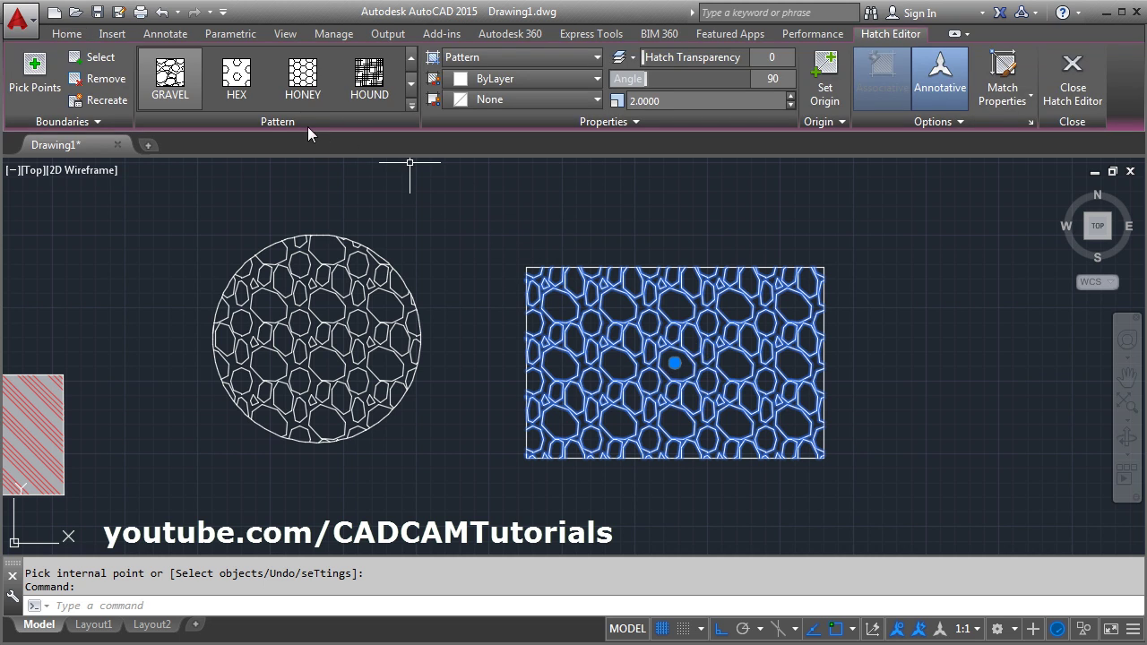
click(303, 76)
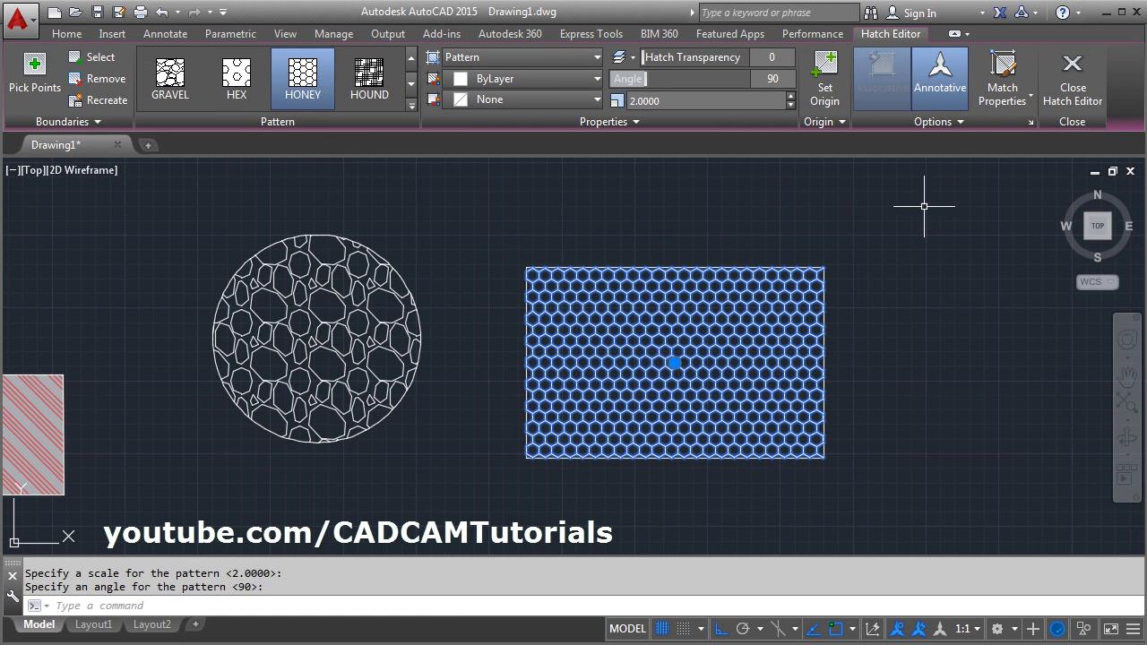
click(1070, 97)
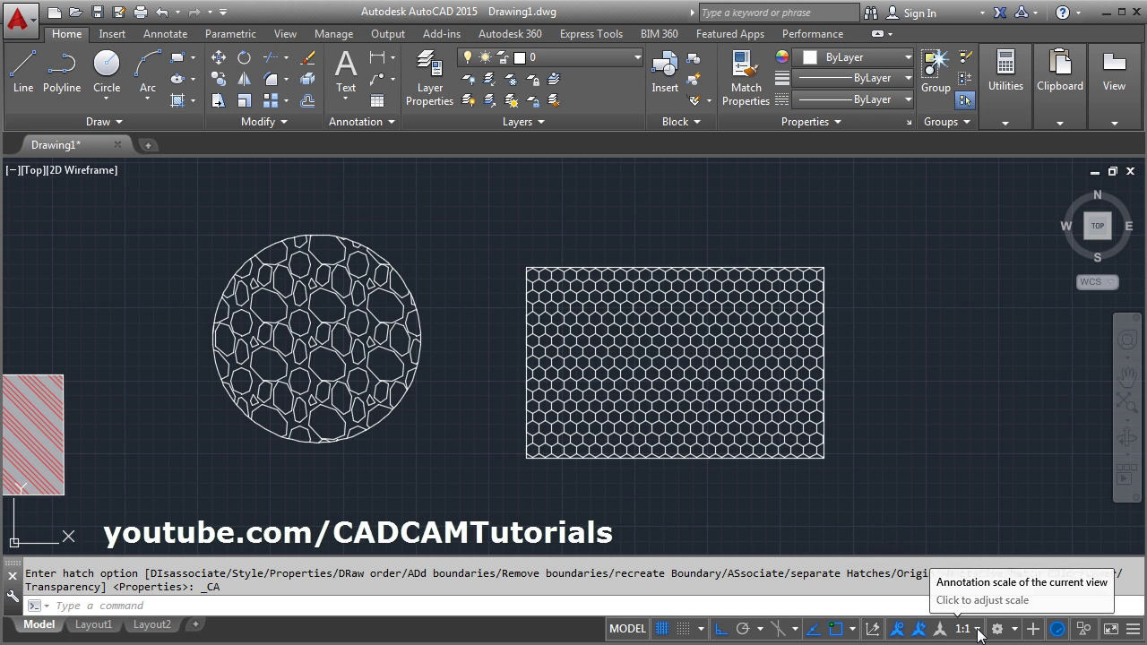
Raise the annotation scale to 1:2, then to 1:4, so the annotative patterns enlarge
click(978, 632)
click(963, 112)
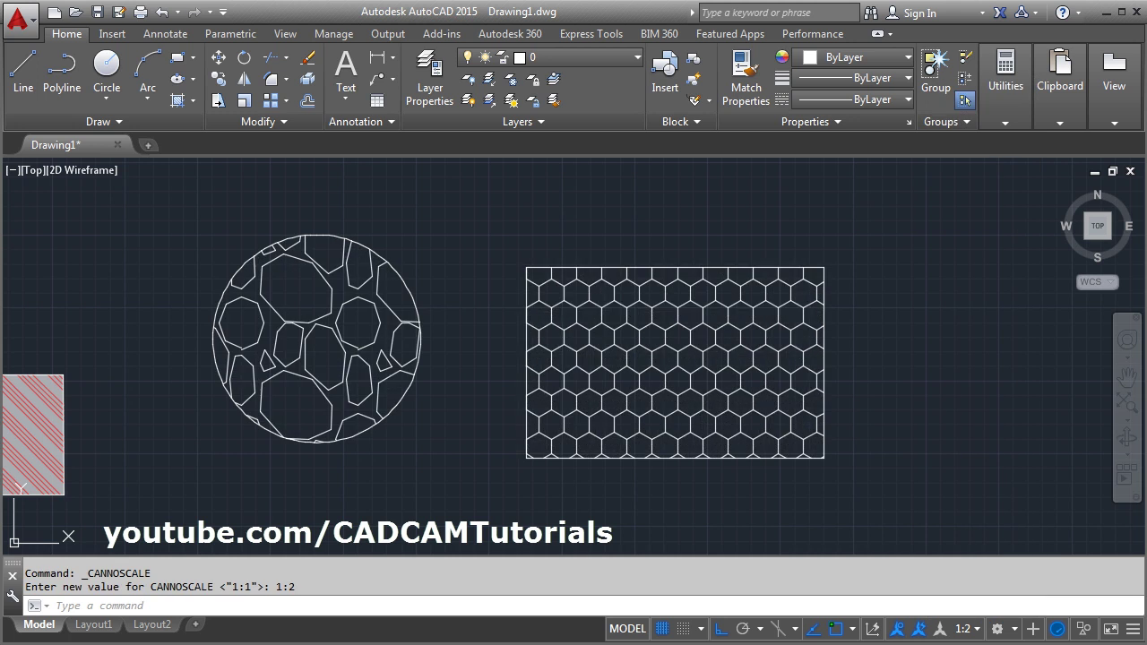
click(978, 629)
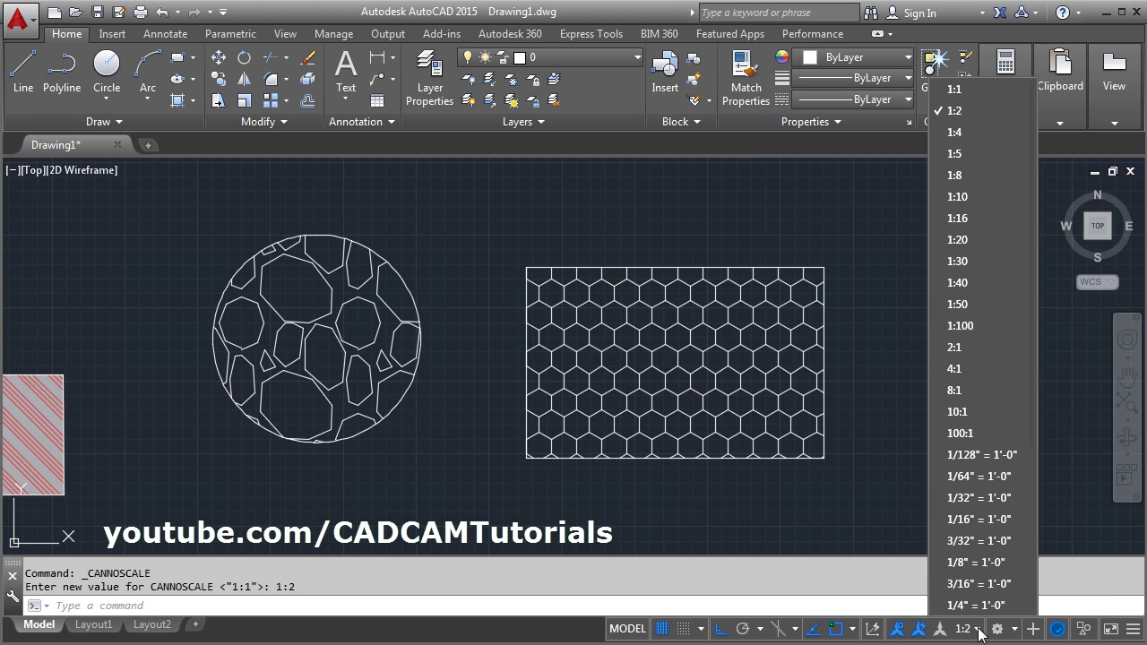
click(969, 133)
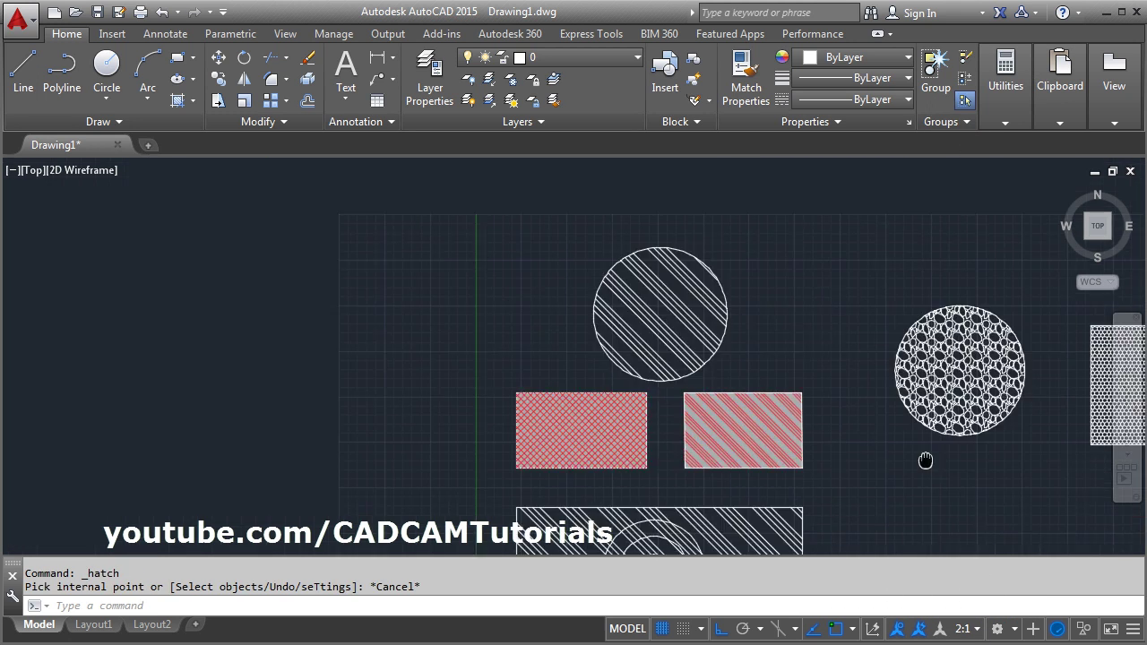
scroll(686, 462, up, 4)
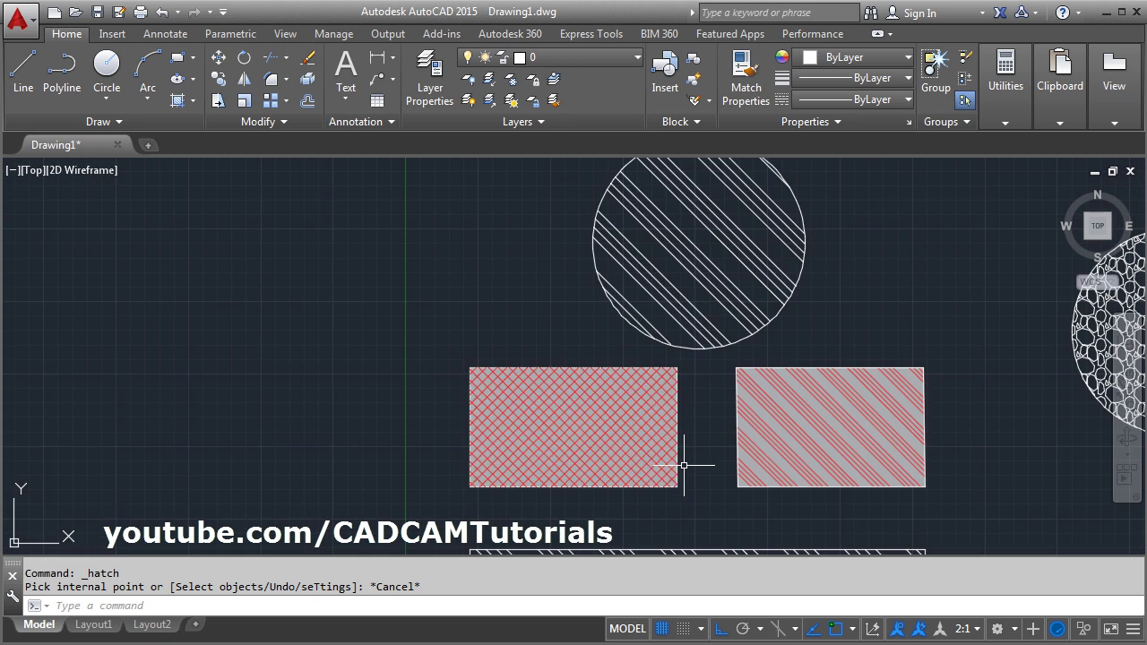
Match the circle's diagonal hatch to the left rectangle's red ANSI37 cross-hatch
mouse_move(785, 359)
middle_down()
mouse_move(794, 377)
mouse_move(708, 383)
middle_up()
click(614, 340)
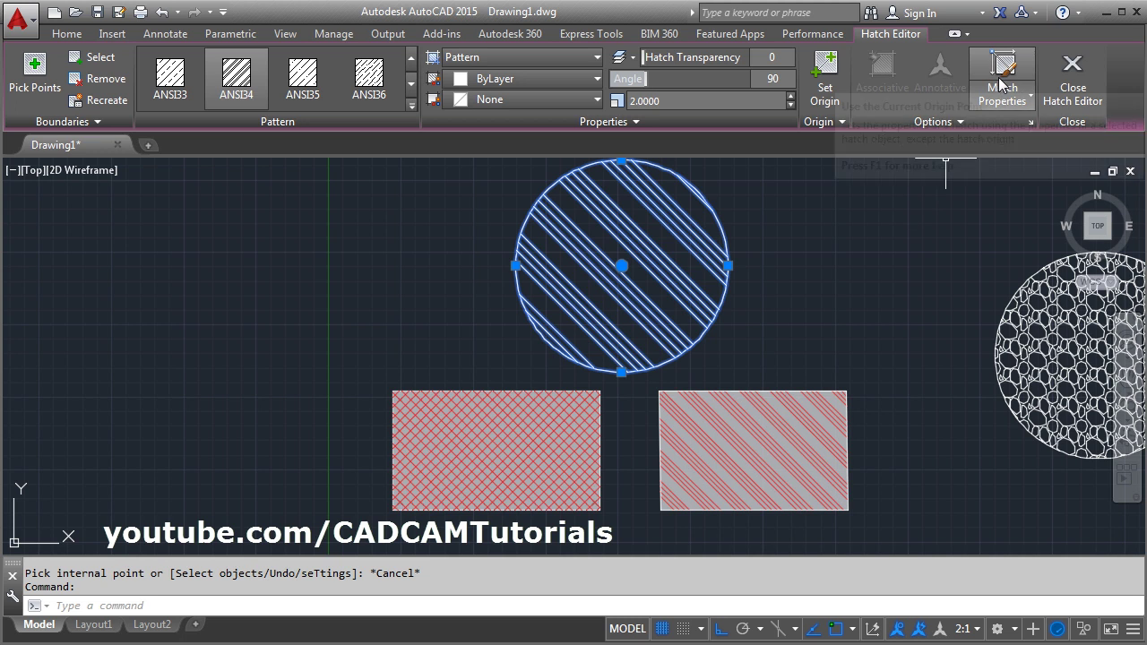
click(978, 106)
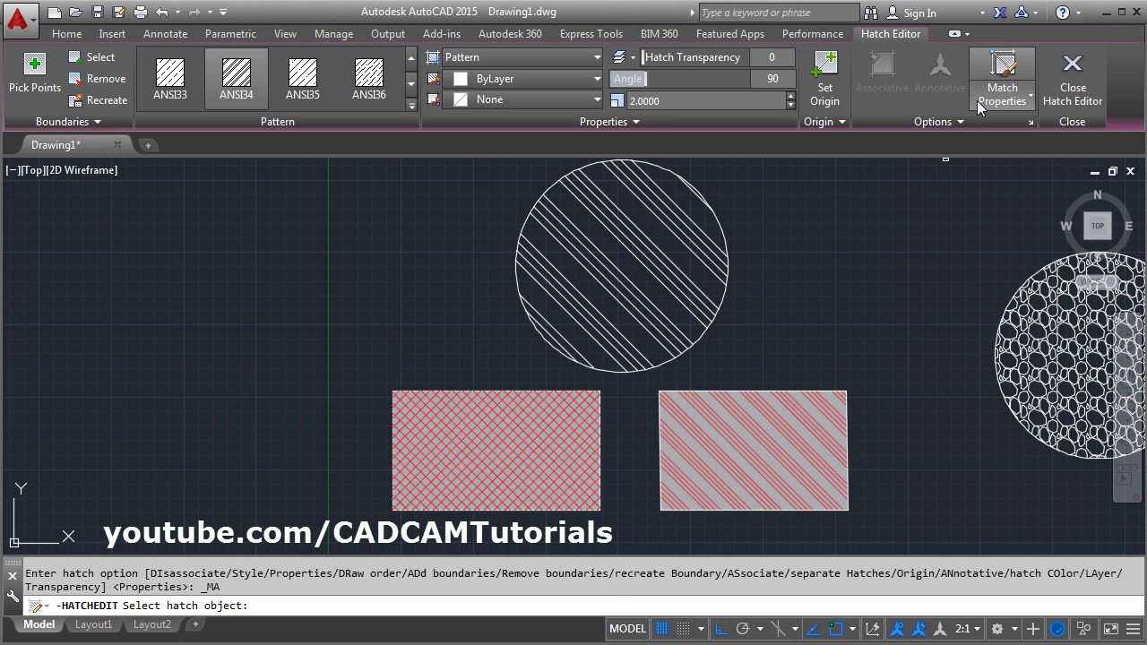
click(473, 461)
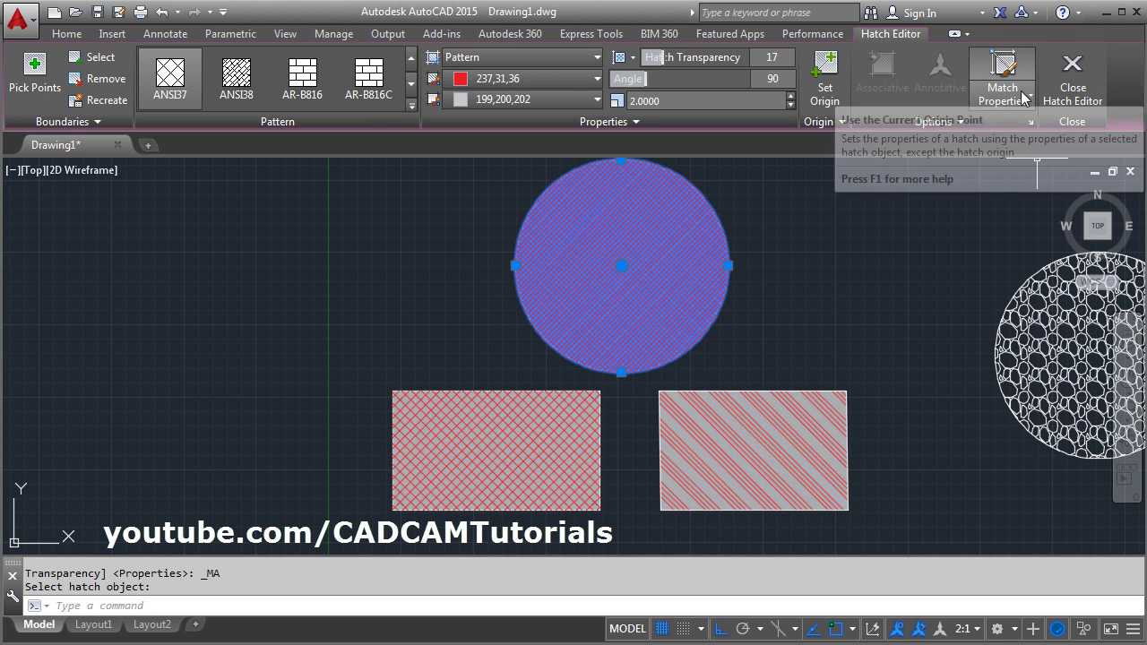
key(Escape)
key(Escape)
Bring the gravel circle into view and select its gravel hatch
middle_drag(1048, 301, 896, 309)
middle_drag(1052, 381, 759, 360)
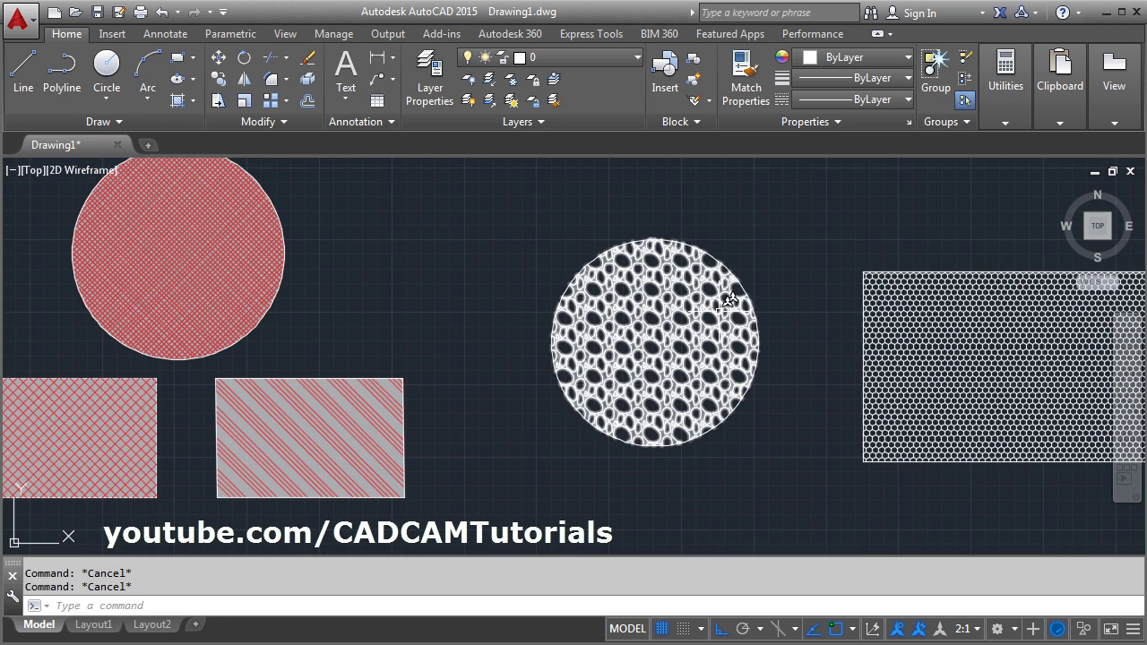
click(656, 335)
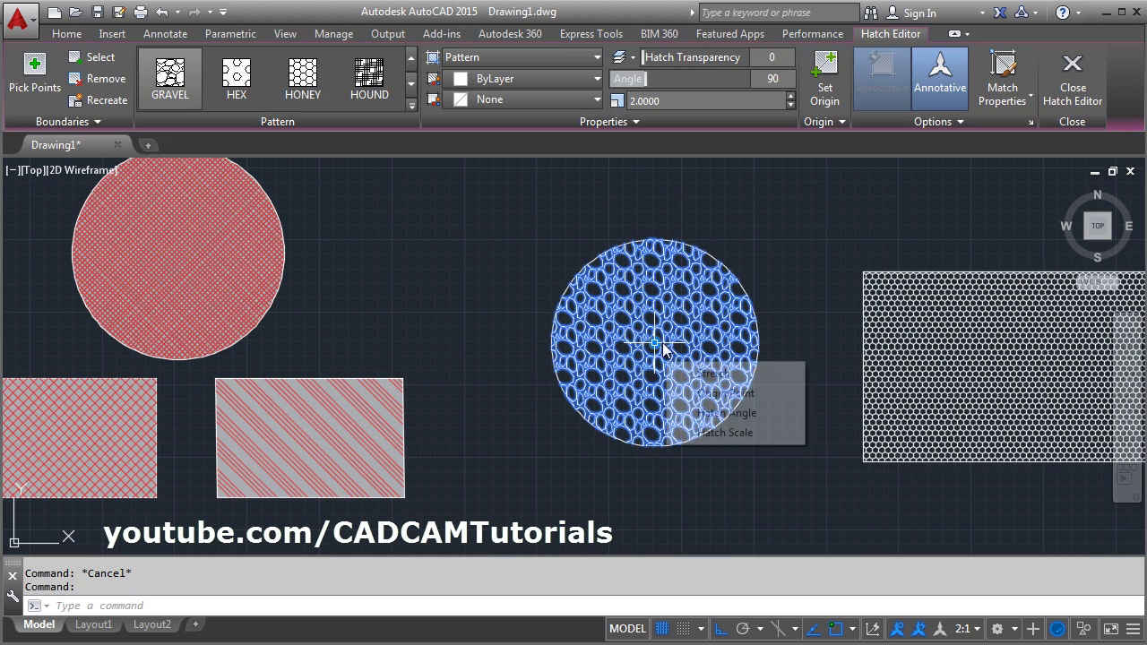
Move the circle's gravel hatch origin to three successive points, shifting the stone pattern
click(824, 79)
scroll(755, 243, up, 5)
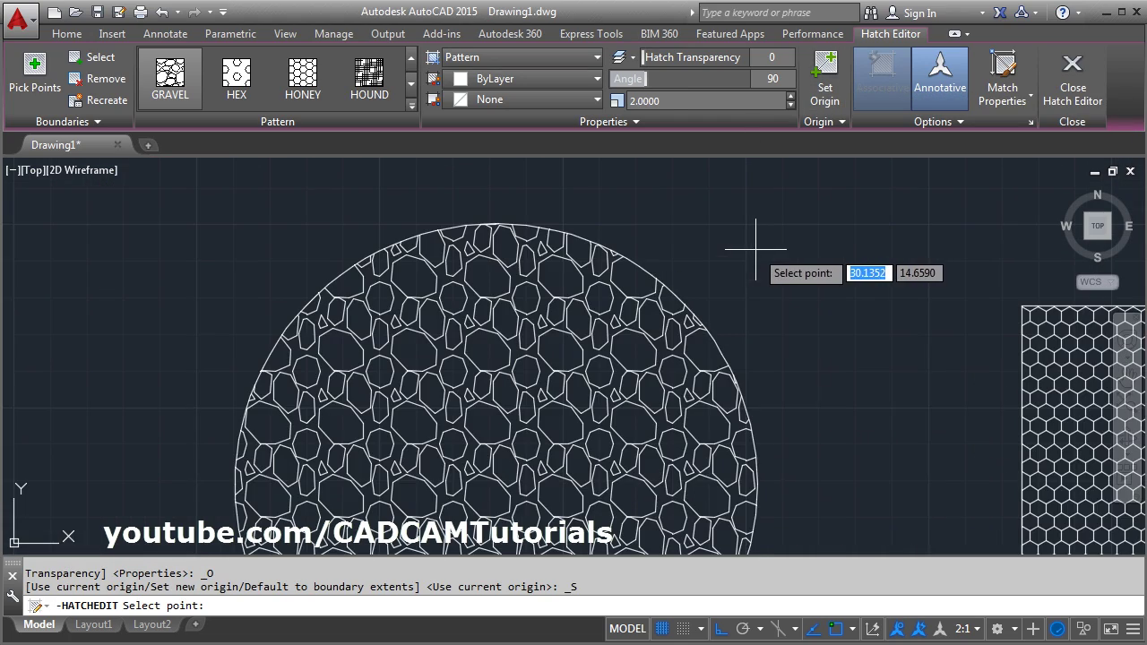
scroll(819, 205, down, 4)
scroll(663, 193, up, 1)
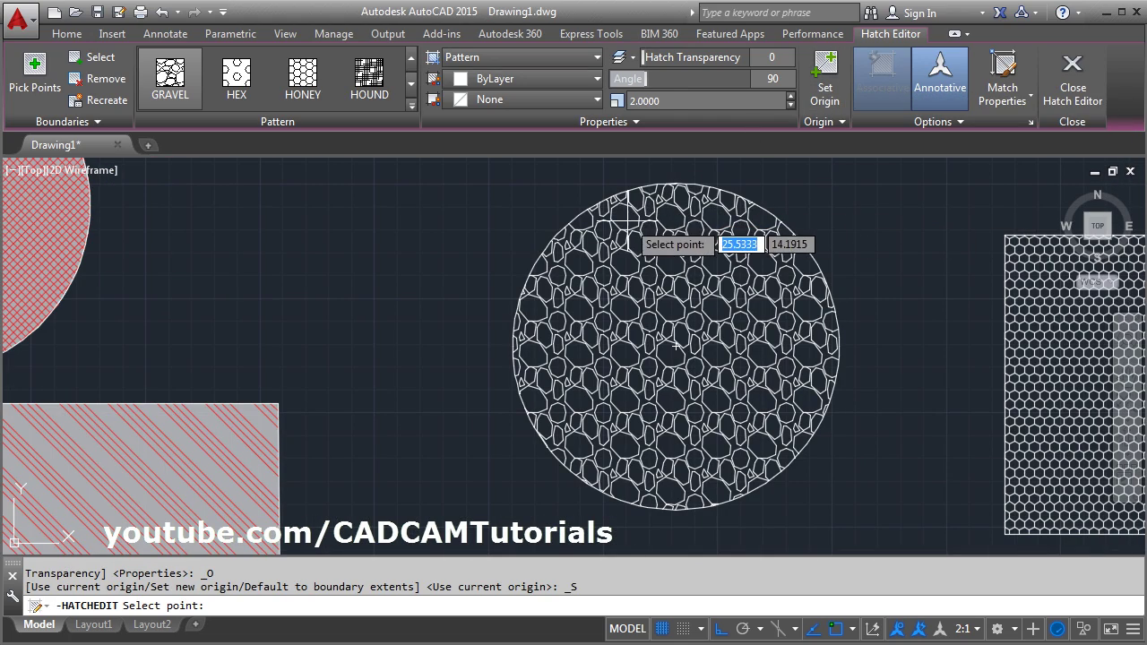
click(625, 217)
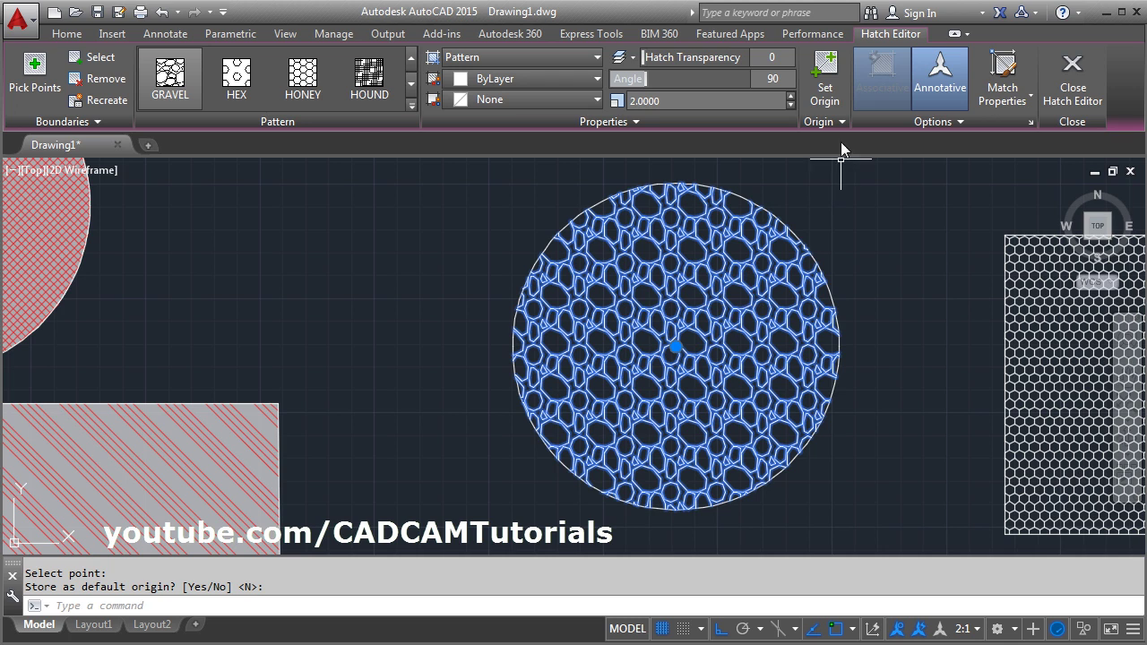
click(824, 79)
click(793, 437)
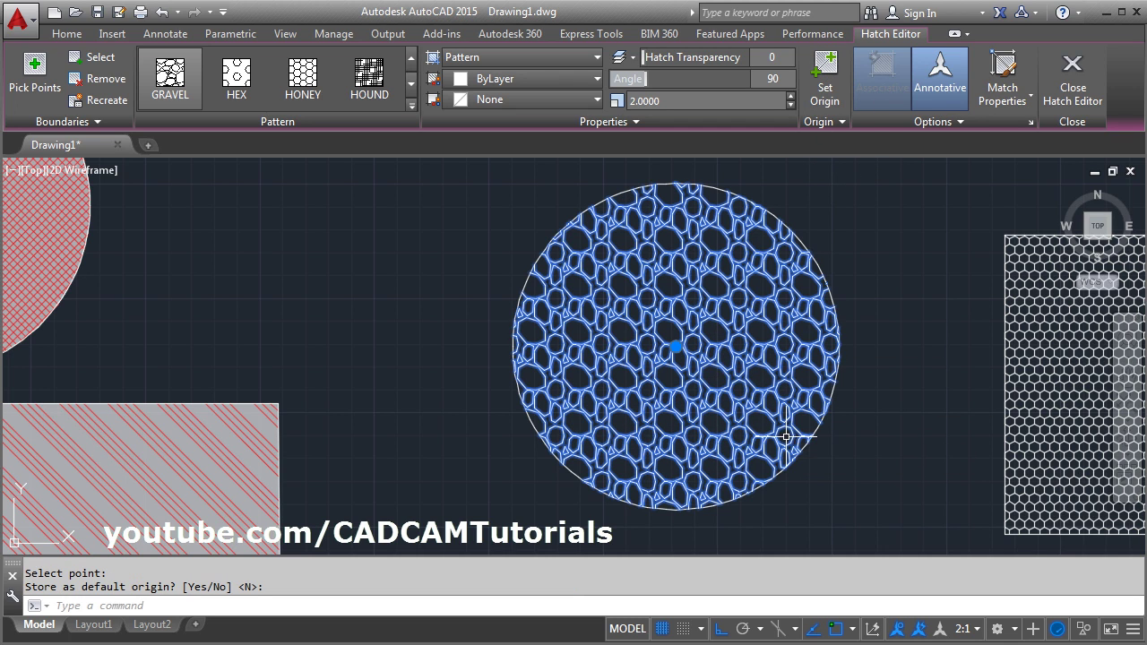
click(825, 90)
click(715, 237)
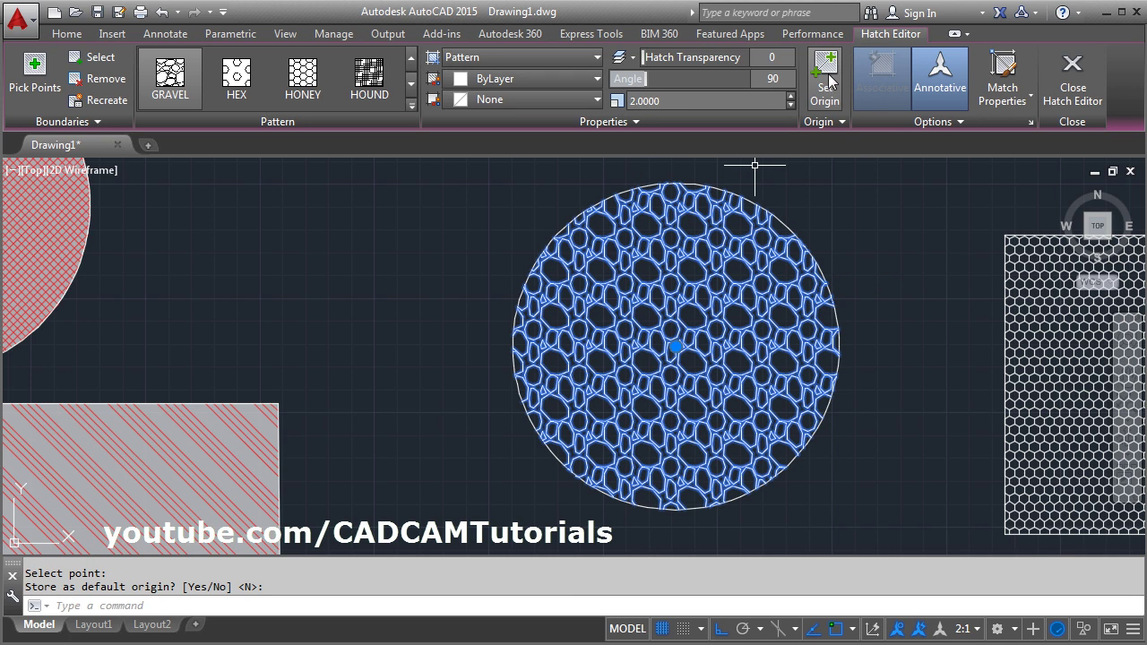
mouse_move(724, 327)
middle_down()
mouse_move(124, 291)
mouse_move(112, 304)
mouse_move(241, 306)
middle_up()
Set the honeycomb hatch origin at the rectangle's top-left corner, then at an interior point
click(1072, 90)
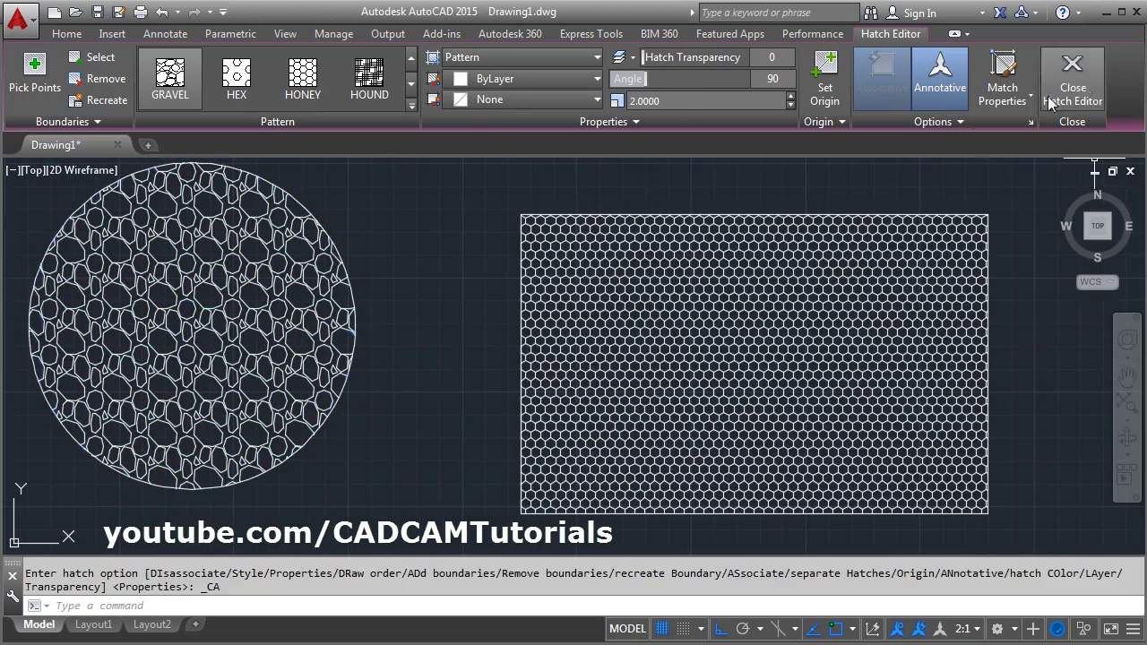
click(843, 256)
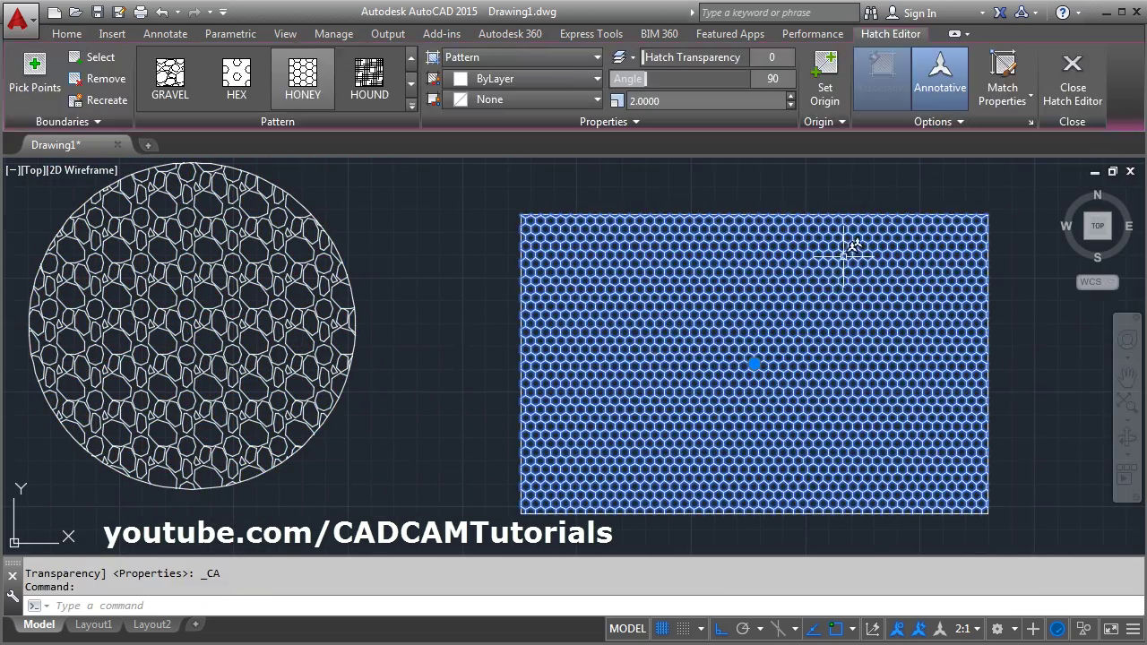
click(829, 98)
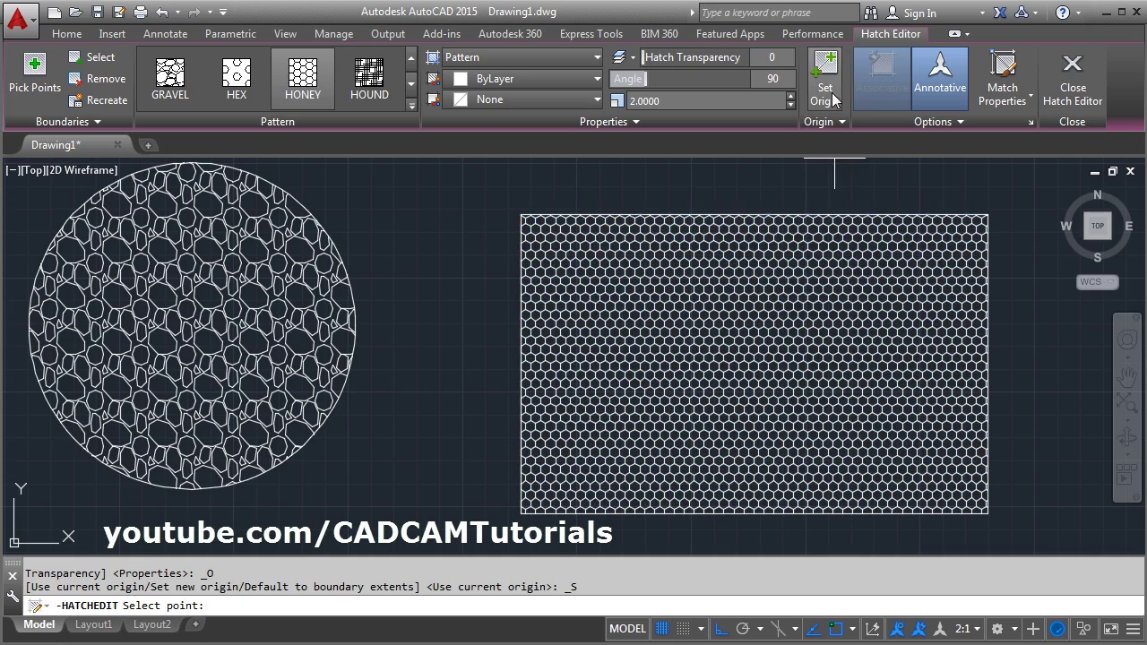
click(516, 213)
scroll(526, 209, up, 4)
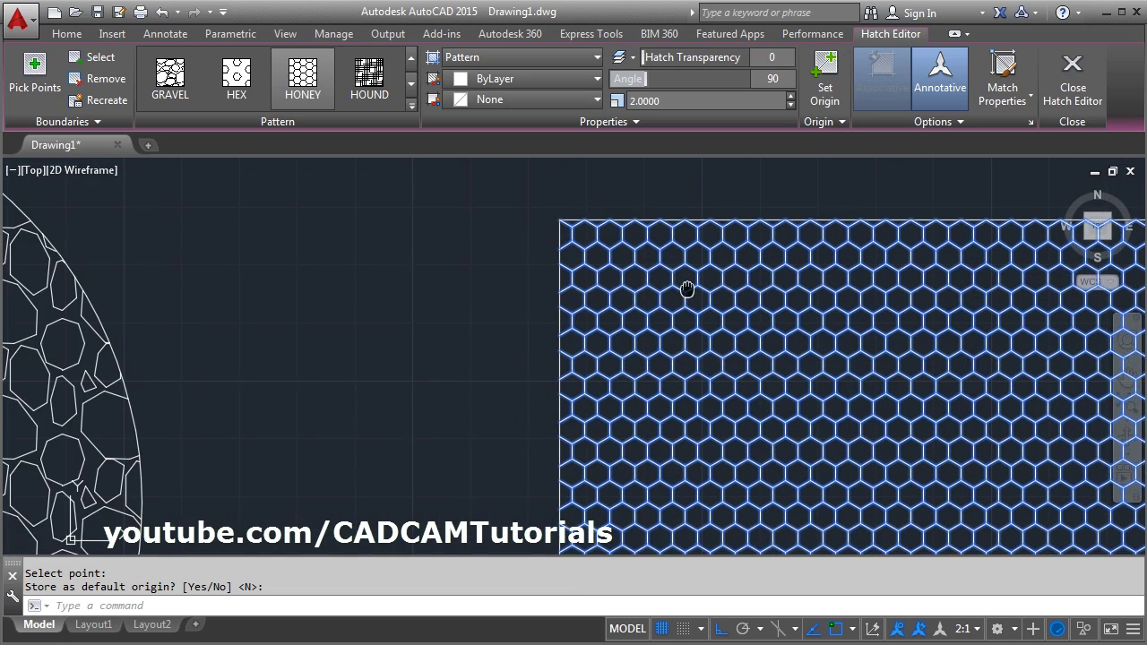
click(829, 88)
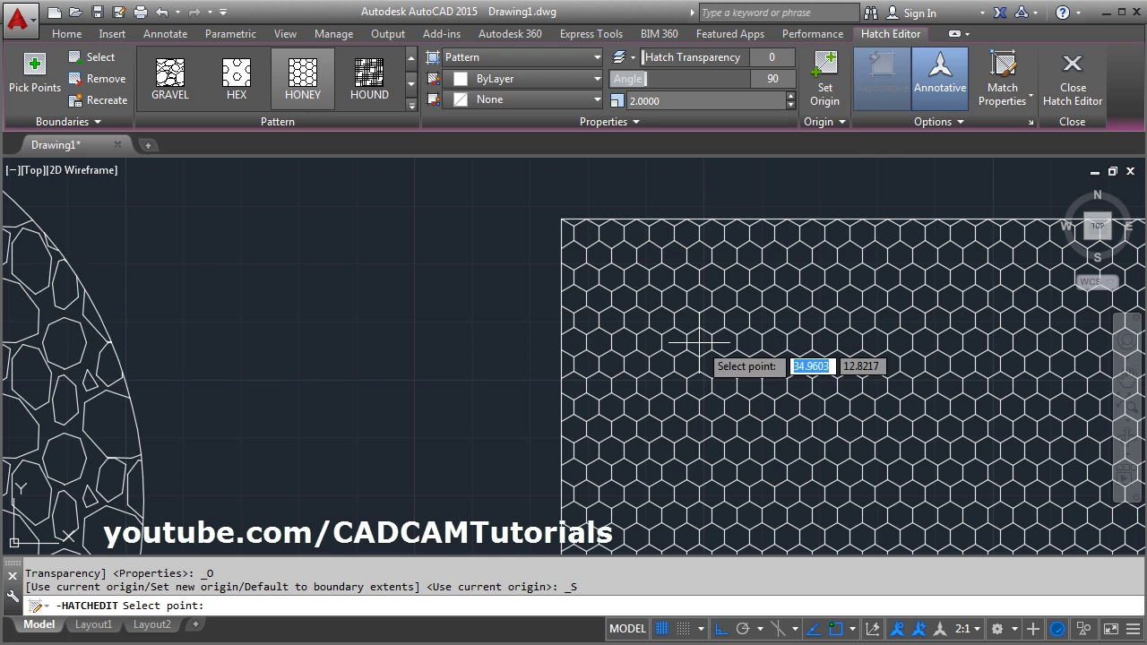
click(702, 342)
scroll(702, 338, down, 3)
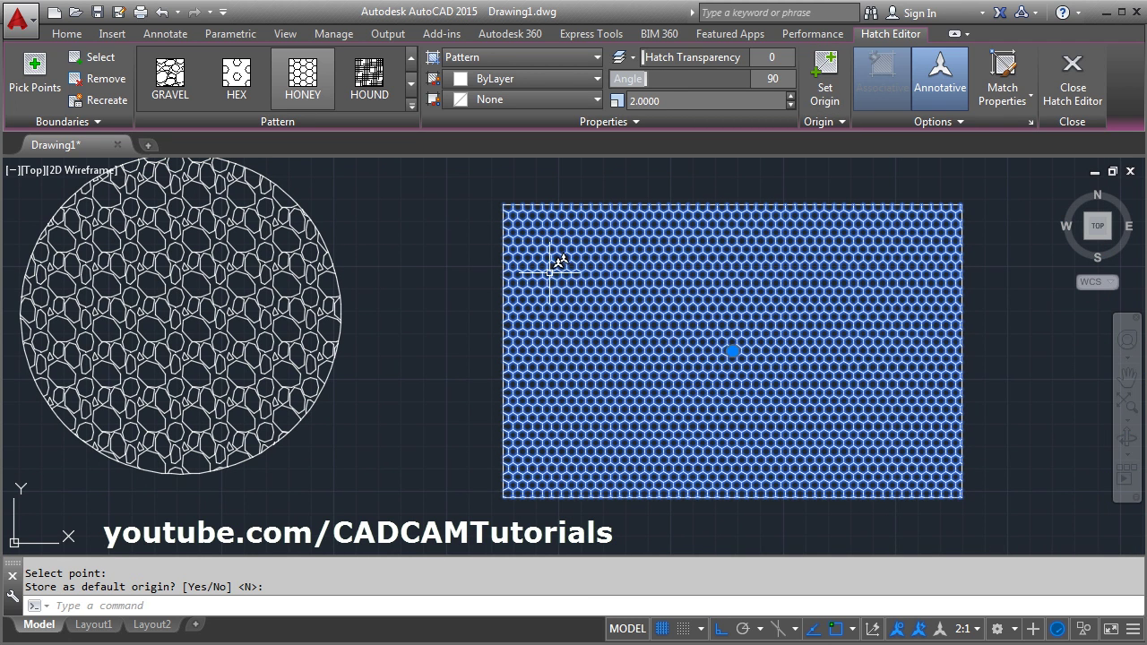
click(411, 106)
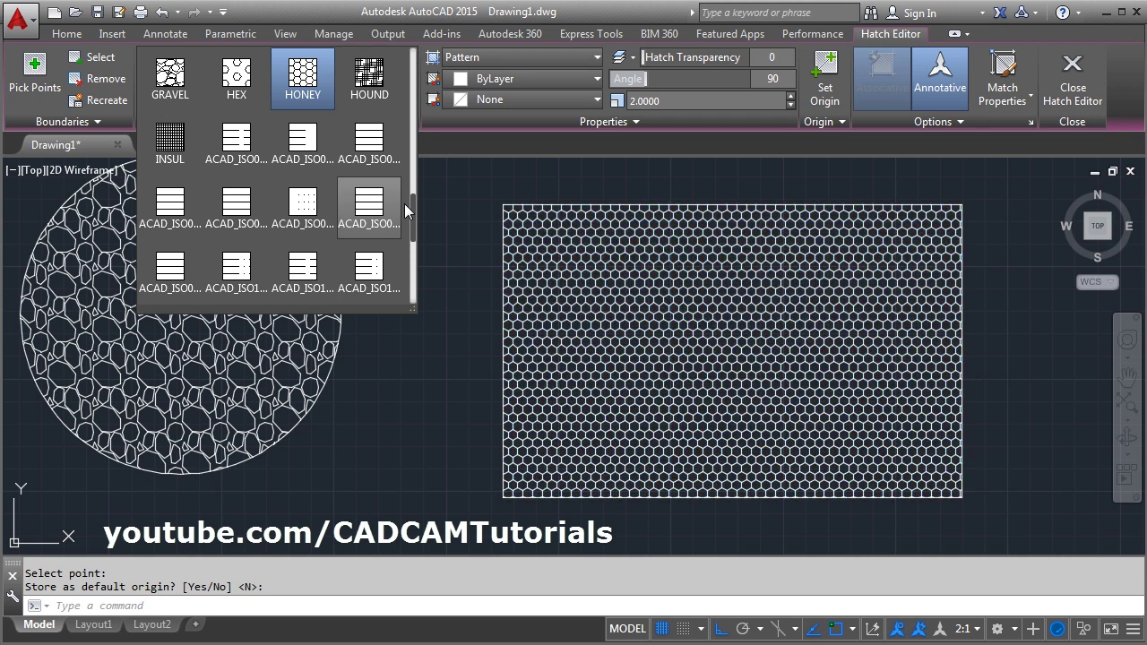
Switch the rectangle's hatch to a SOLID fill in orange (242,103,34)
scroll(411, 208, down, 5)
scroll(412, 135, up, 5)
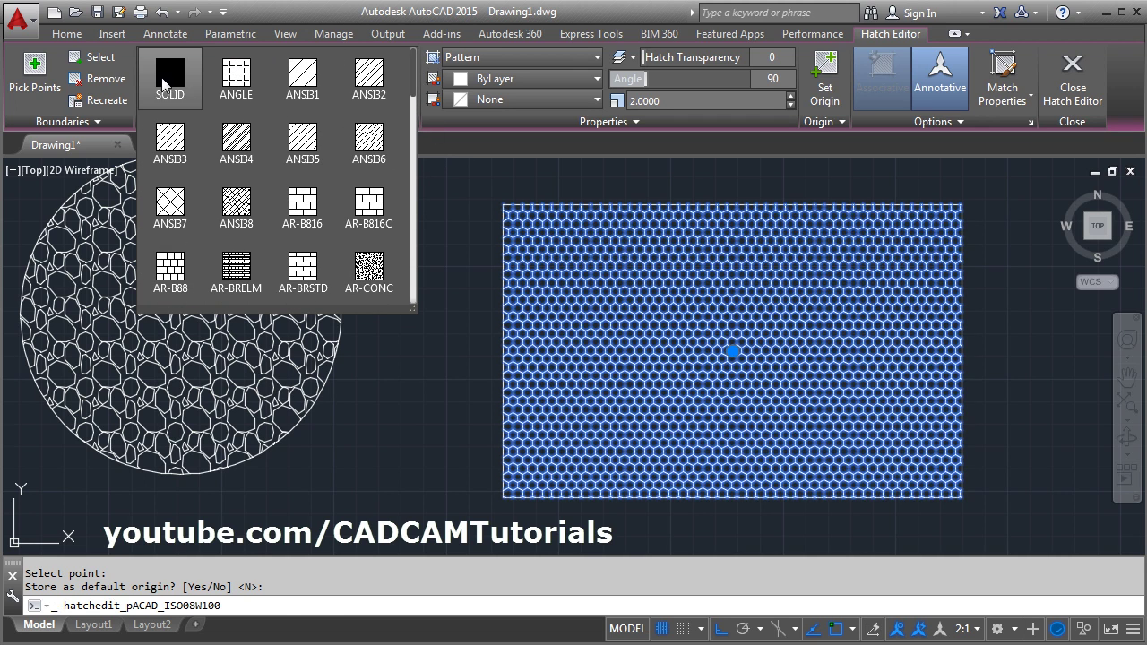
click(163, 85)
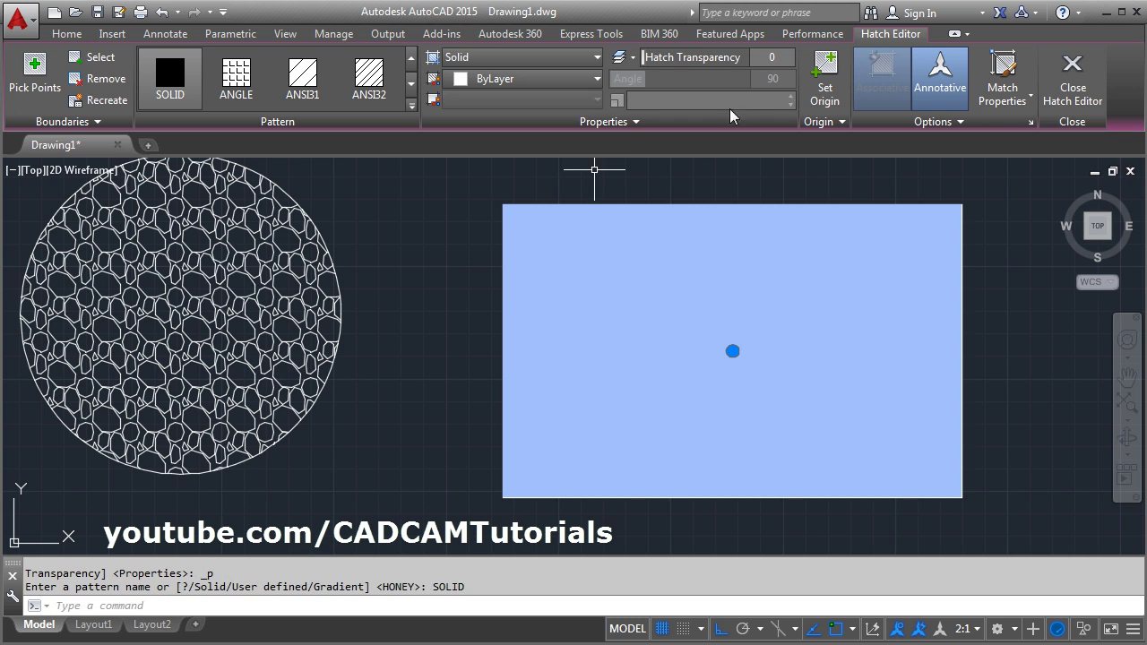
click(515, 79)
click(491, 149)
scroll(820, 385, down, 2)
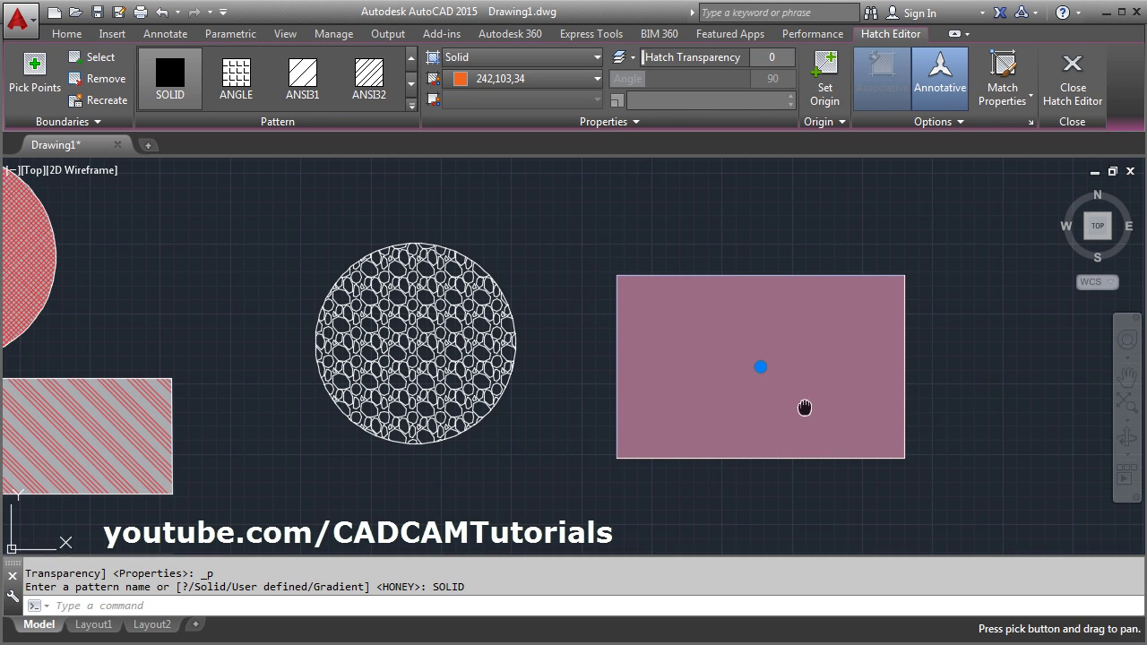
scroll(748, 375, up, 2)
click(1072, 81)
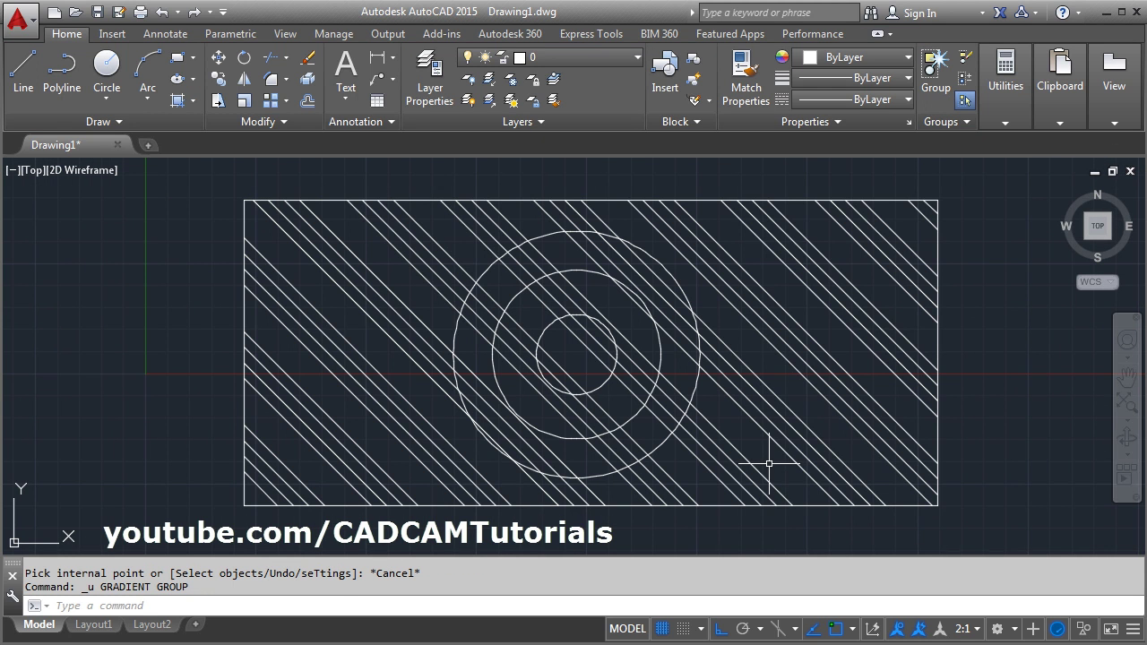
Apply a GR_INVCUR gradient to the large rectangle with red as the first colour, yellow at top
click(193, 101)
click(213, 166)
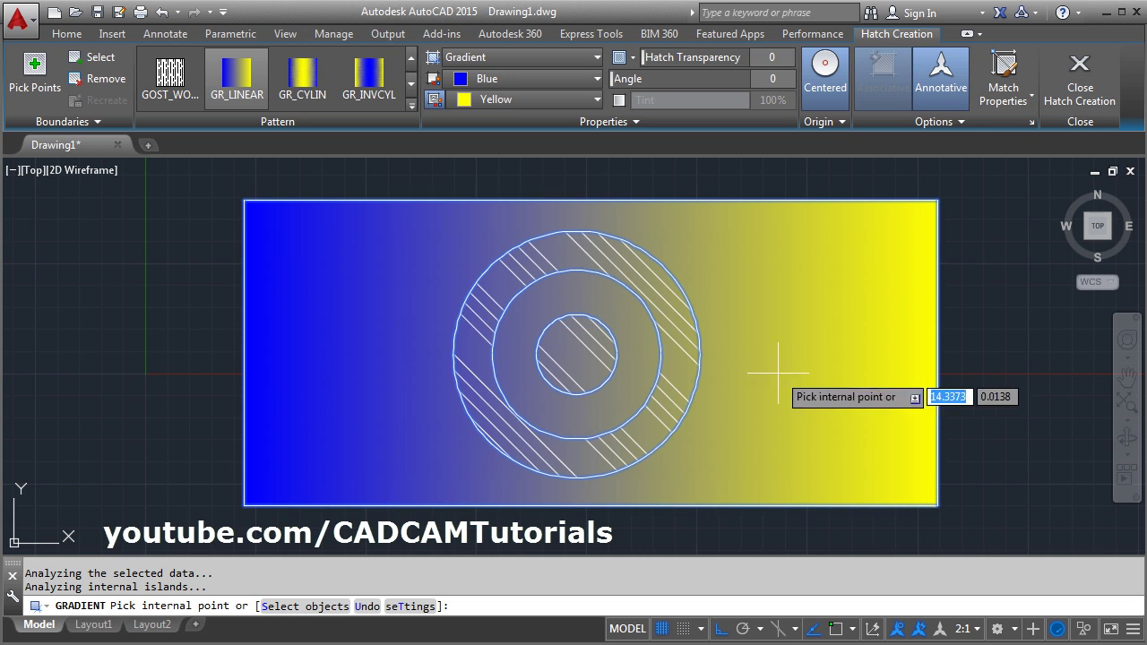
click(411, 106)
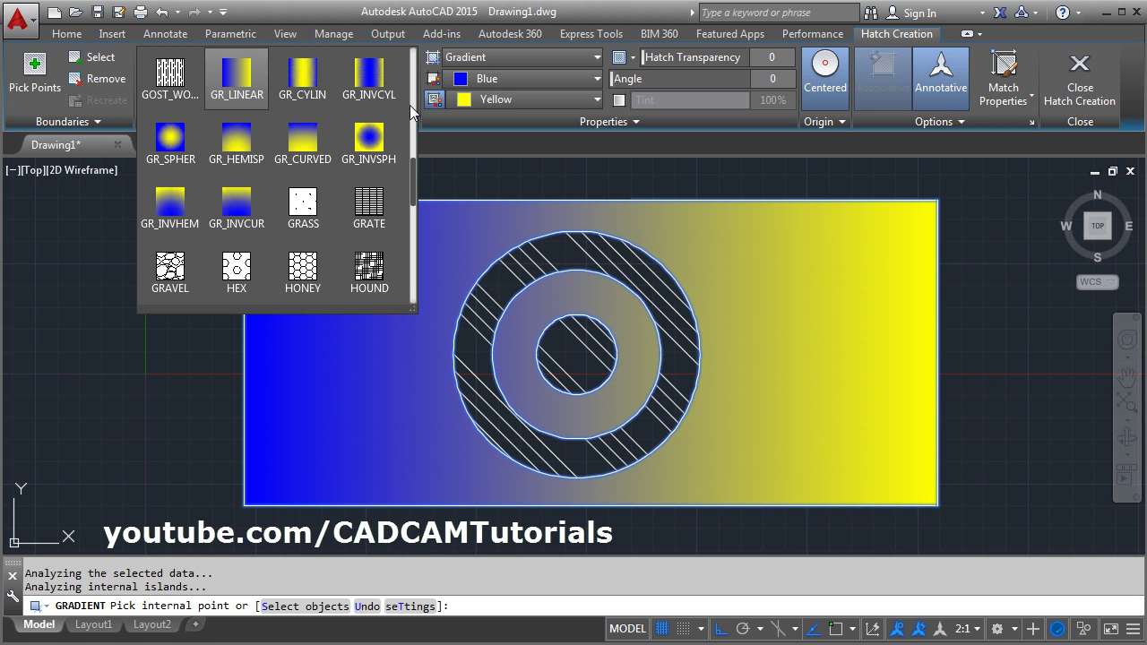
click(371, 143)
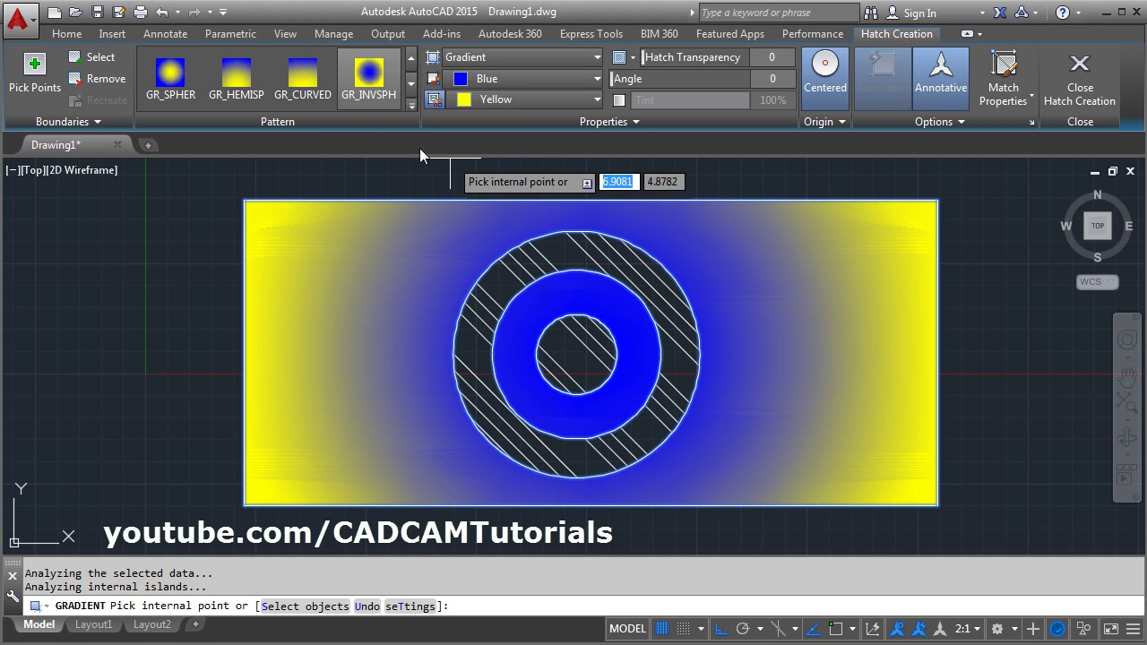
click(167, 83)
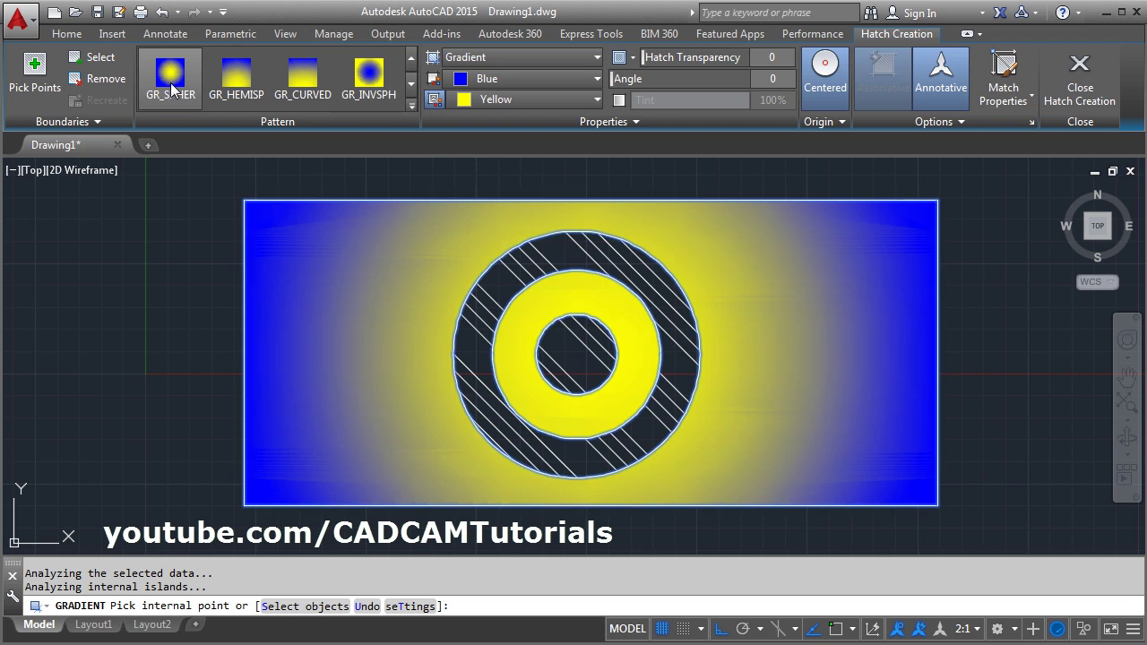
click(412, 105)
click(232, 200)
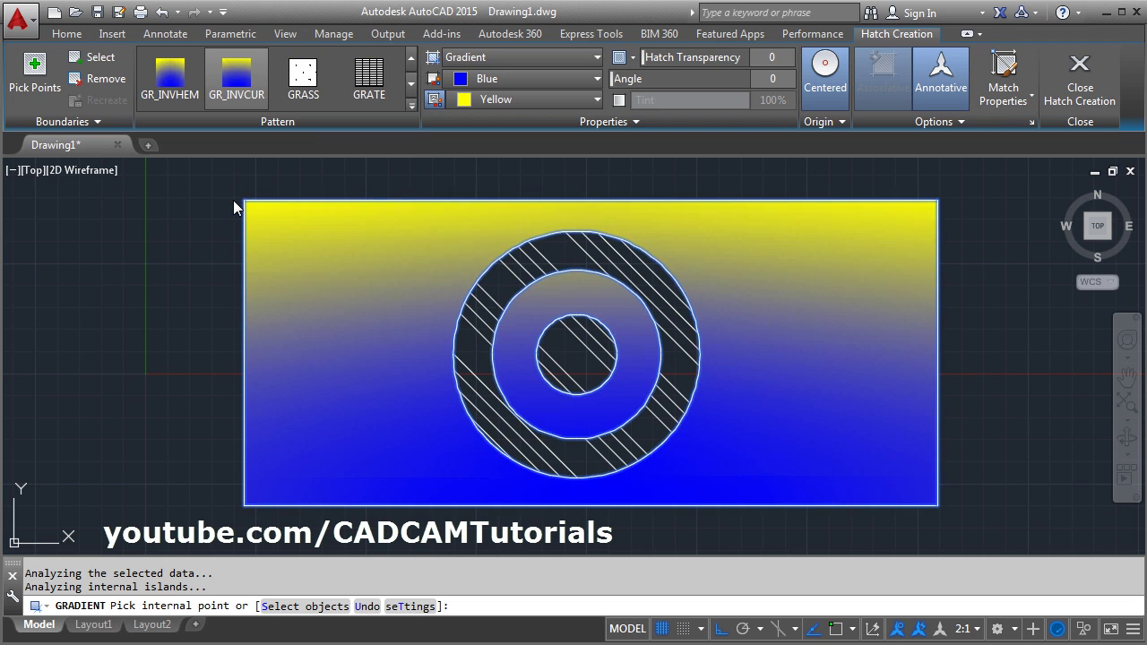
click(528, 80)
click(508, 139)
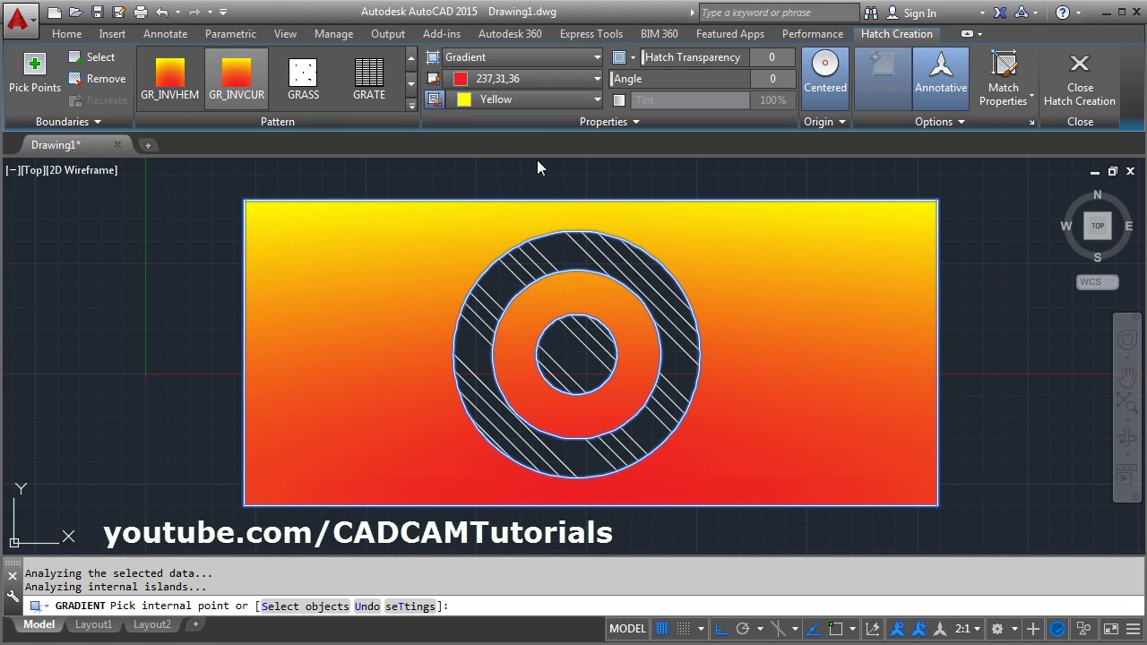
click(1086, 103)
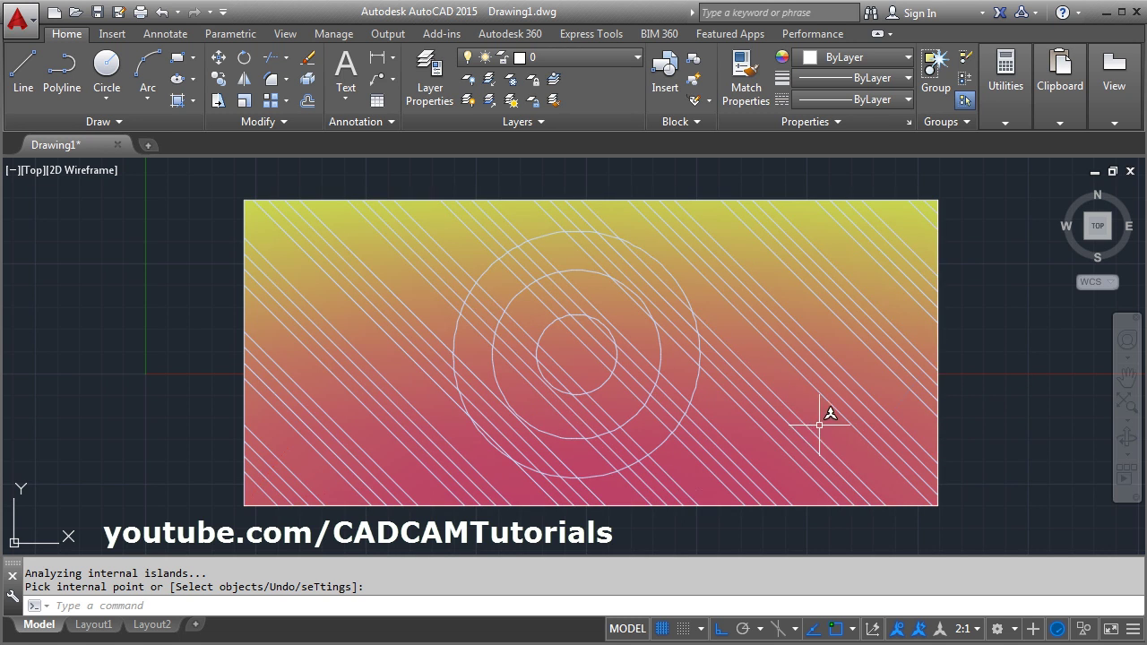
Bring the gradient fill to the front with Draw Order
click(284, 122)
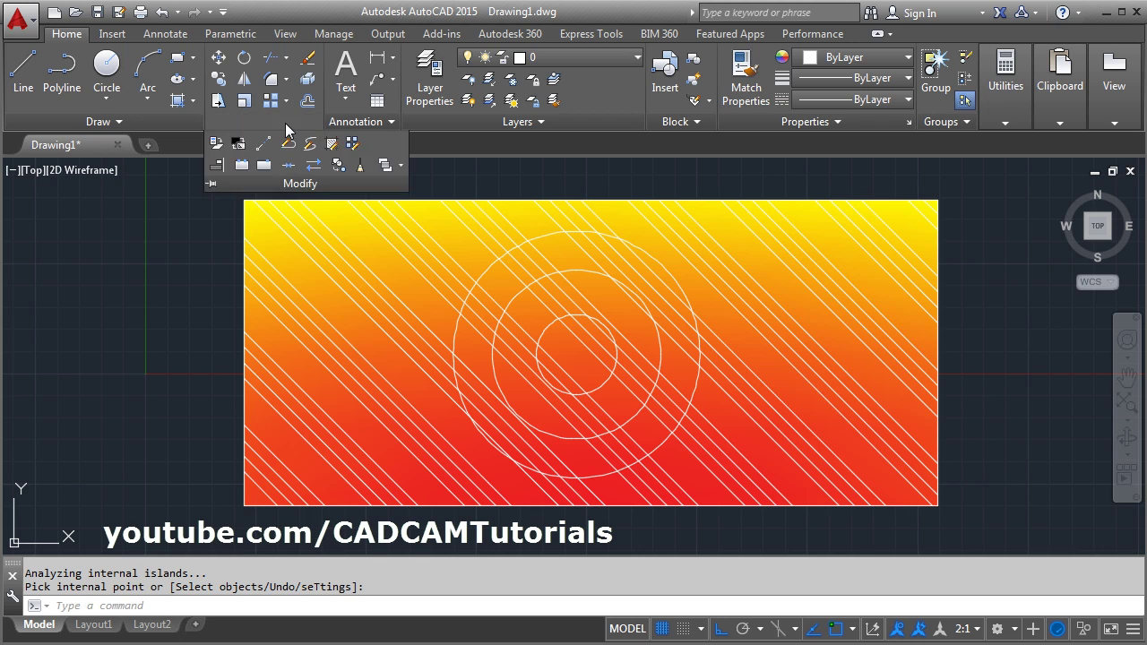
click(400, 165)
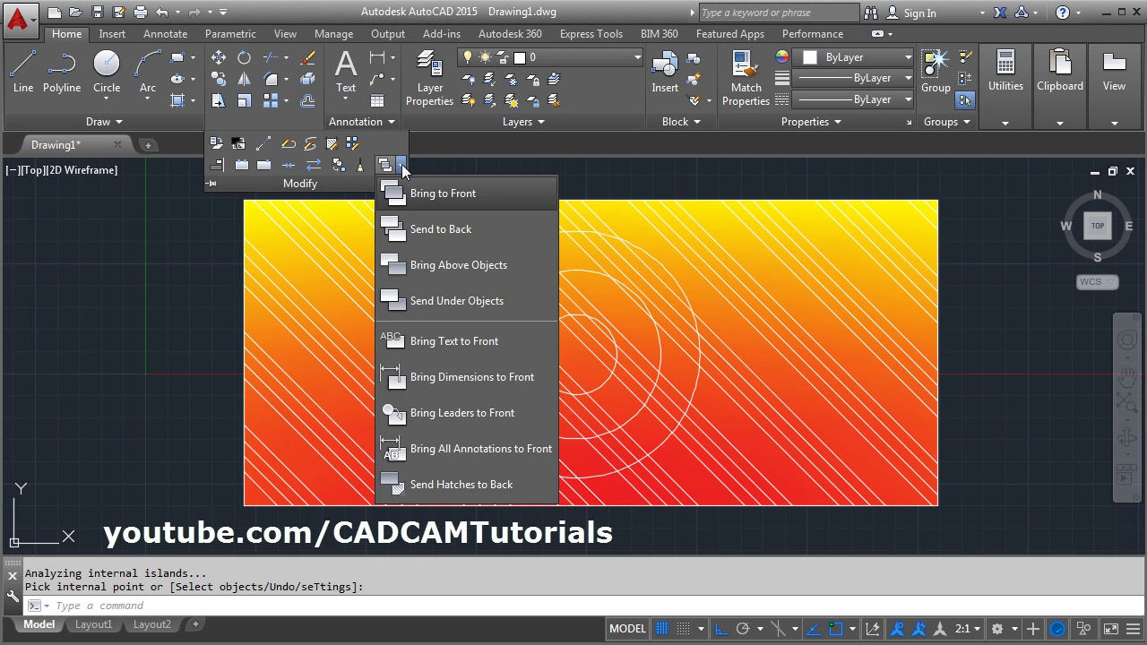
click(451, 204)
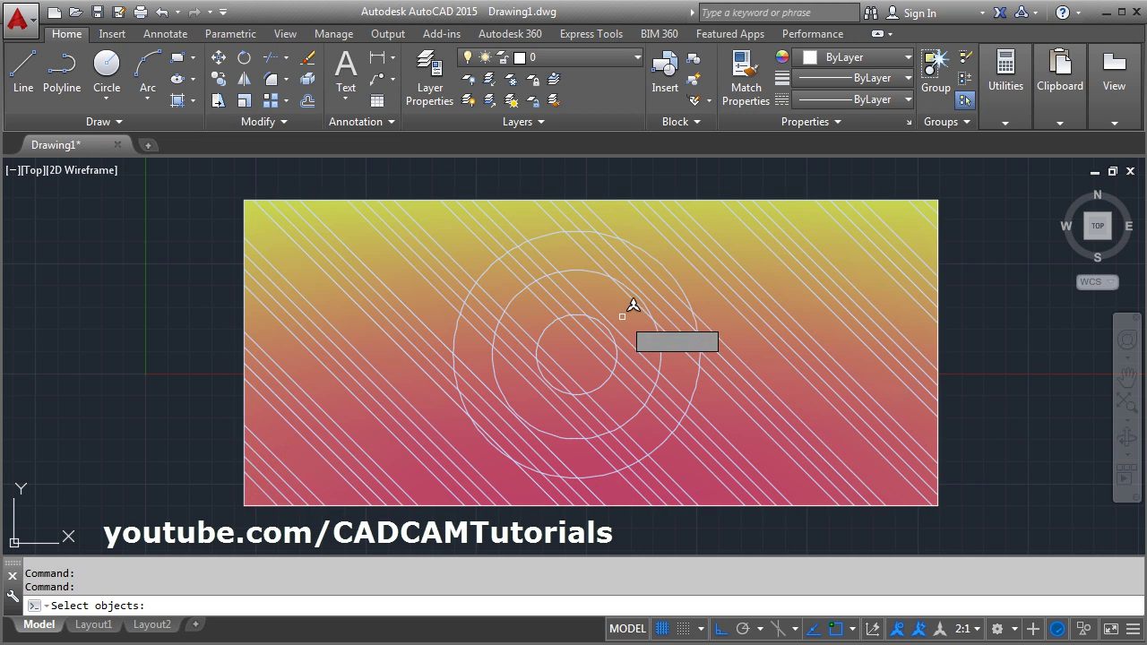
click(624, 317)
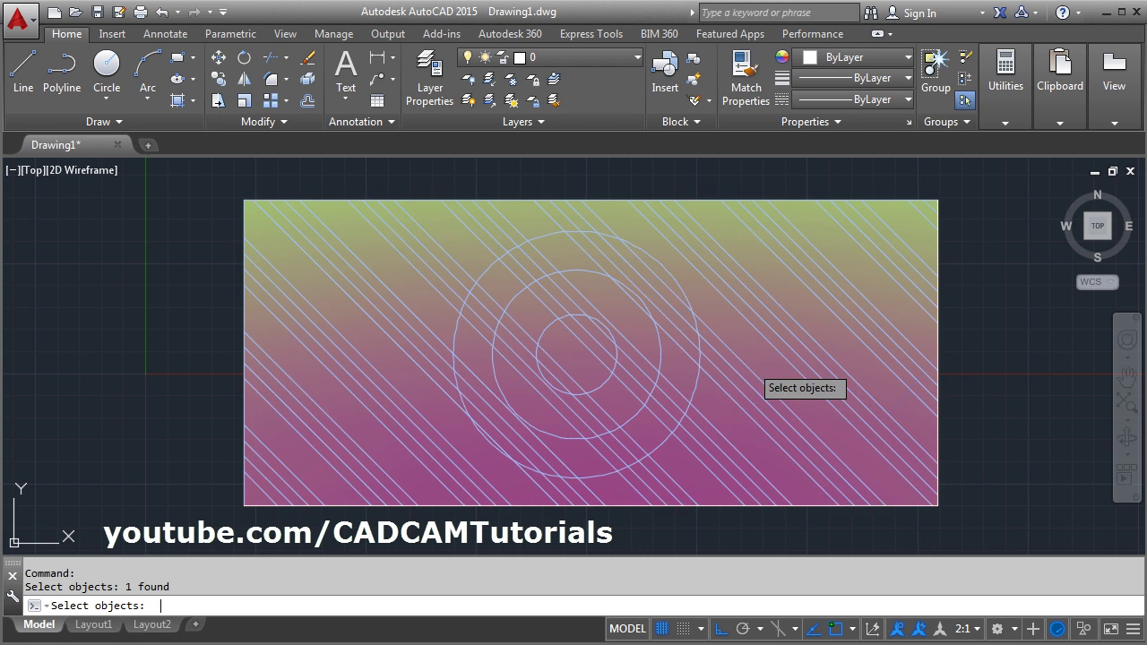
key(Return)
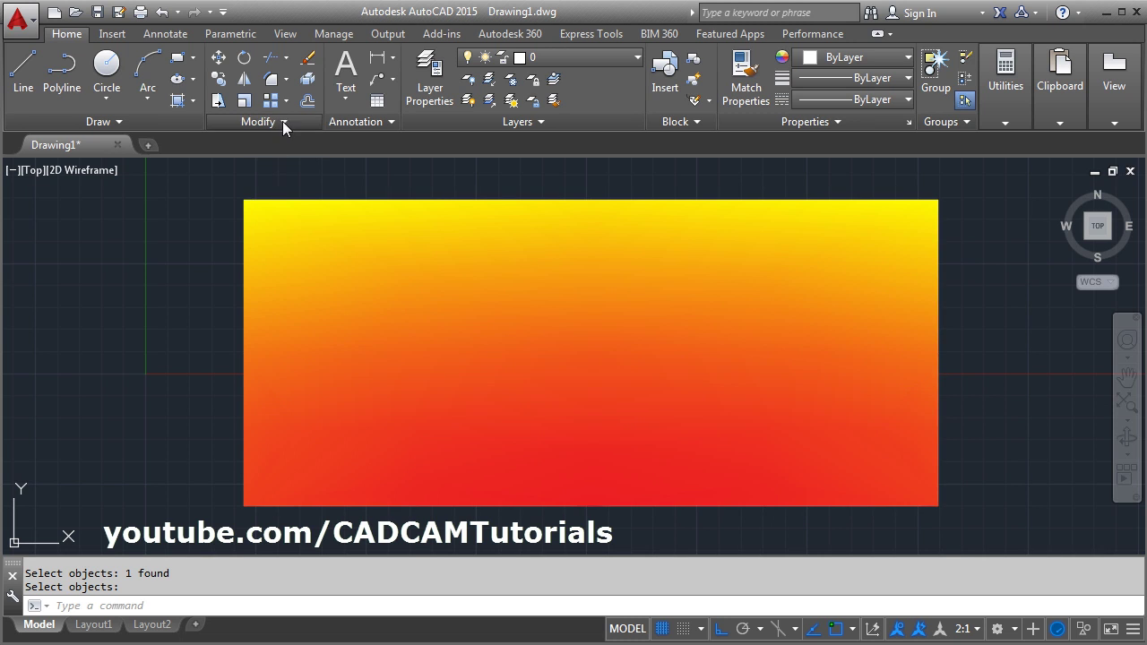
Send the gradient fill to the back so the circles and diagonal lines show over it
click(282, 121)
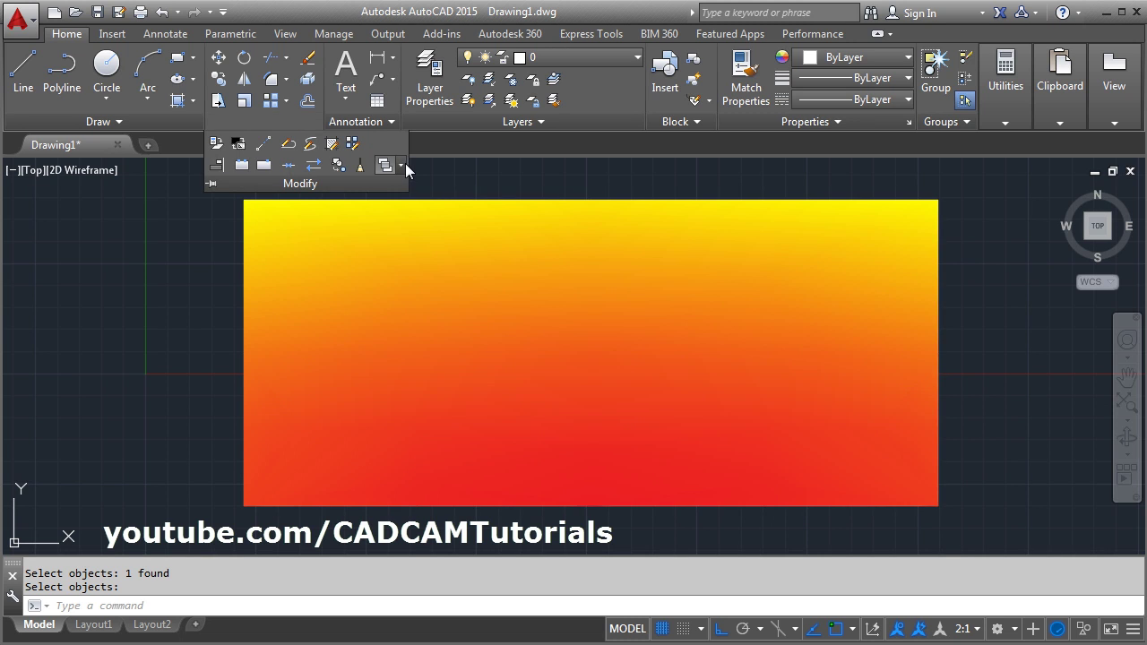
click(402, 164)
click(447, 230)
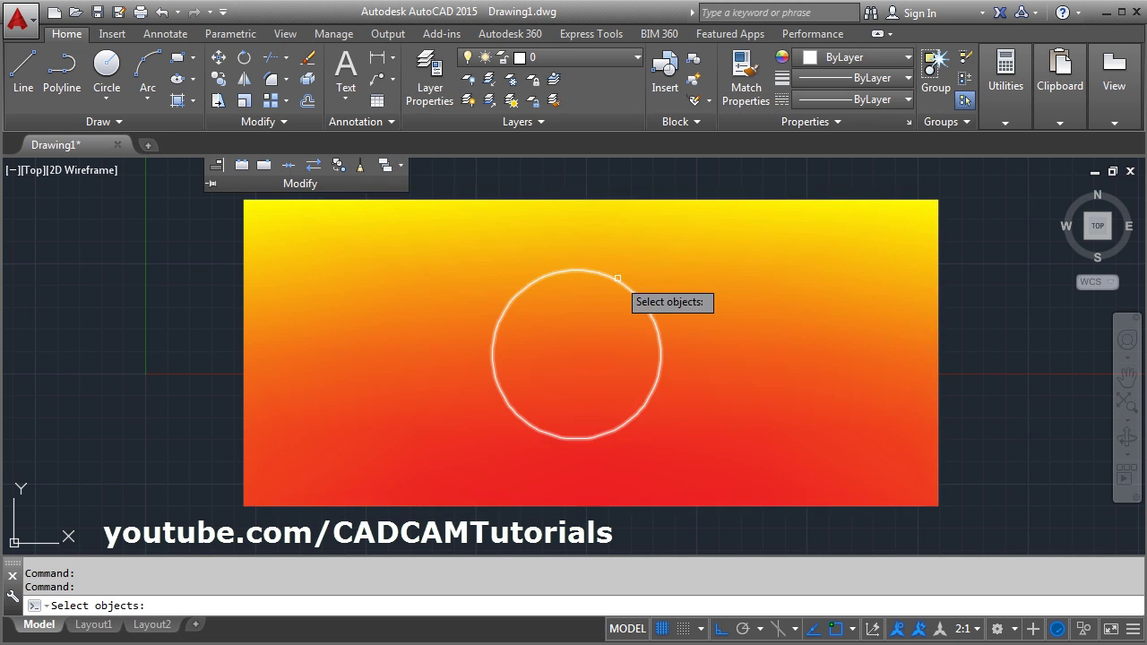
click(617, 299)
key(Return)
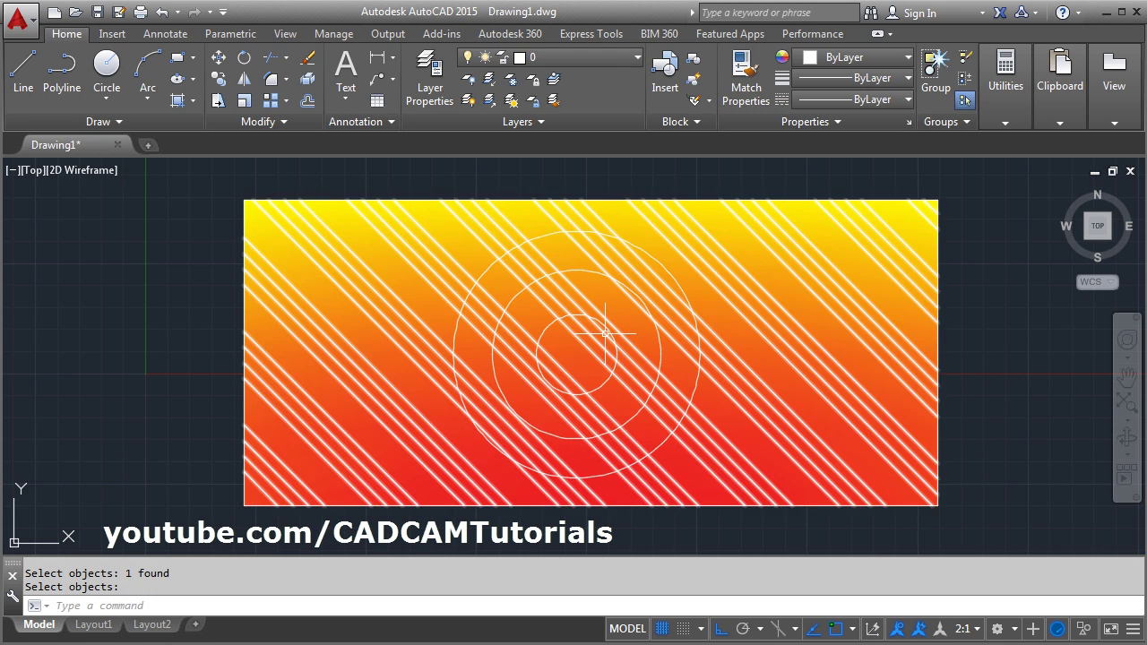
scroll(609, 336, down, 2)
mouse_move(675, 346)
middle_down()
mouse_move(630, 438)
mouse_move(538, 440)
middle_up()
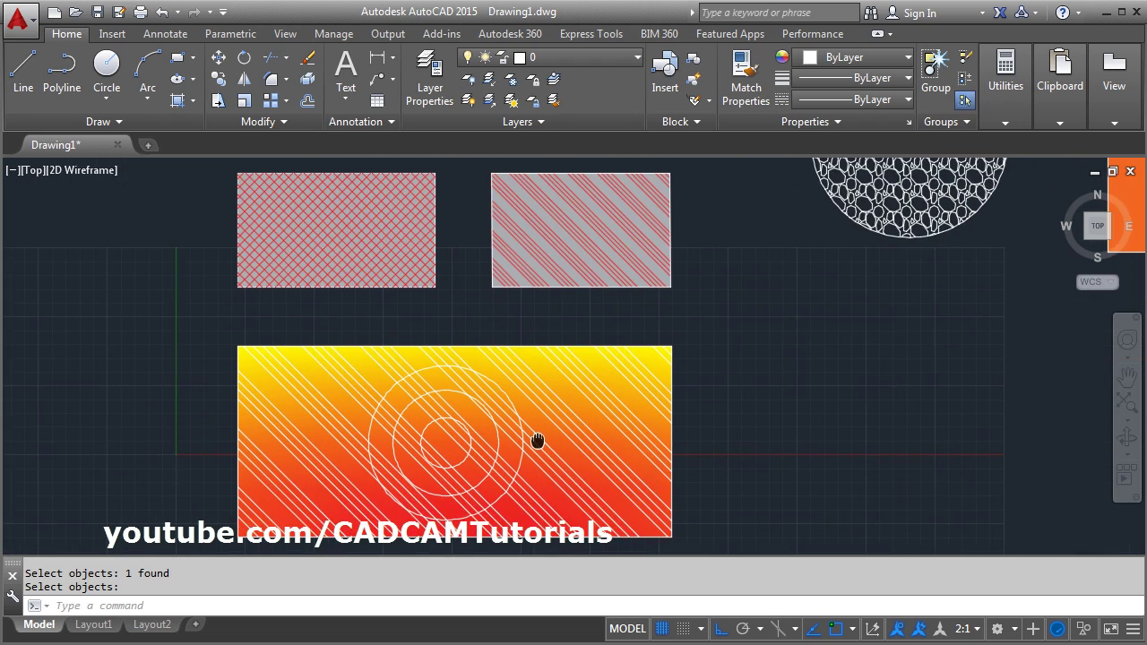
scroll(537, 389, down, 2)
key(Escape)
key(Escape)
Draw a four-line rectangle outline with Ortho, leaving a small gap at its top-left corner
click(16, 87)
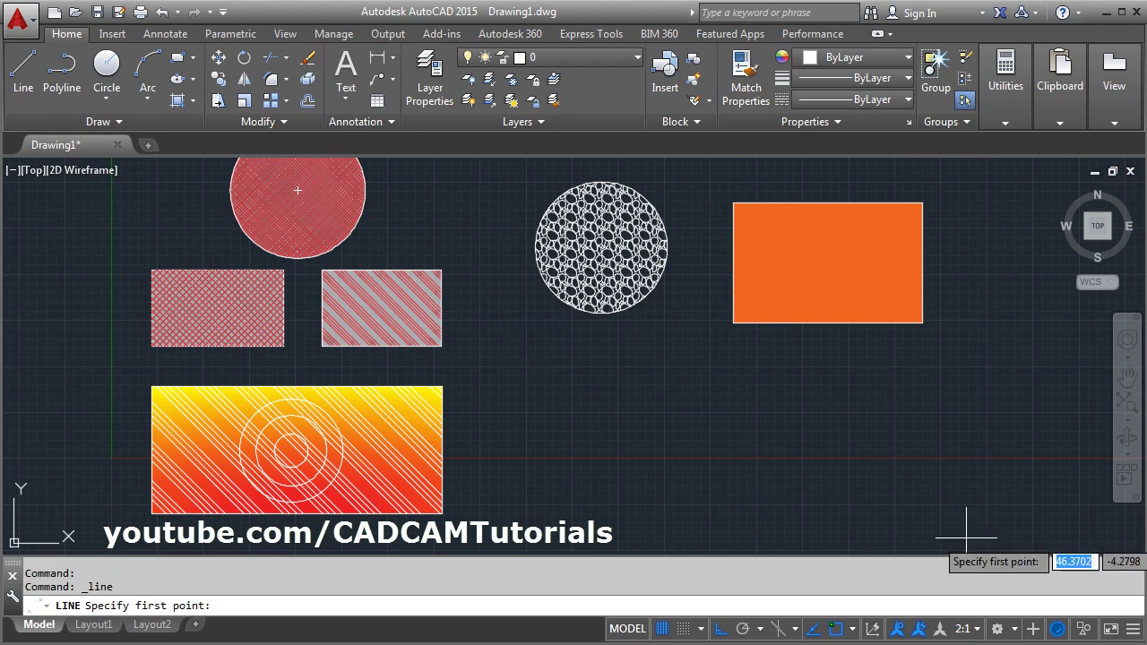
click(613, 380)
click(828, 379)
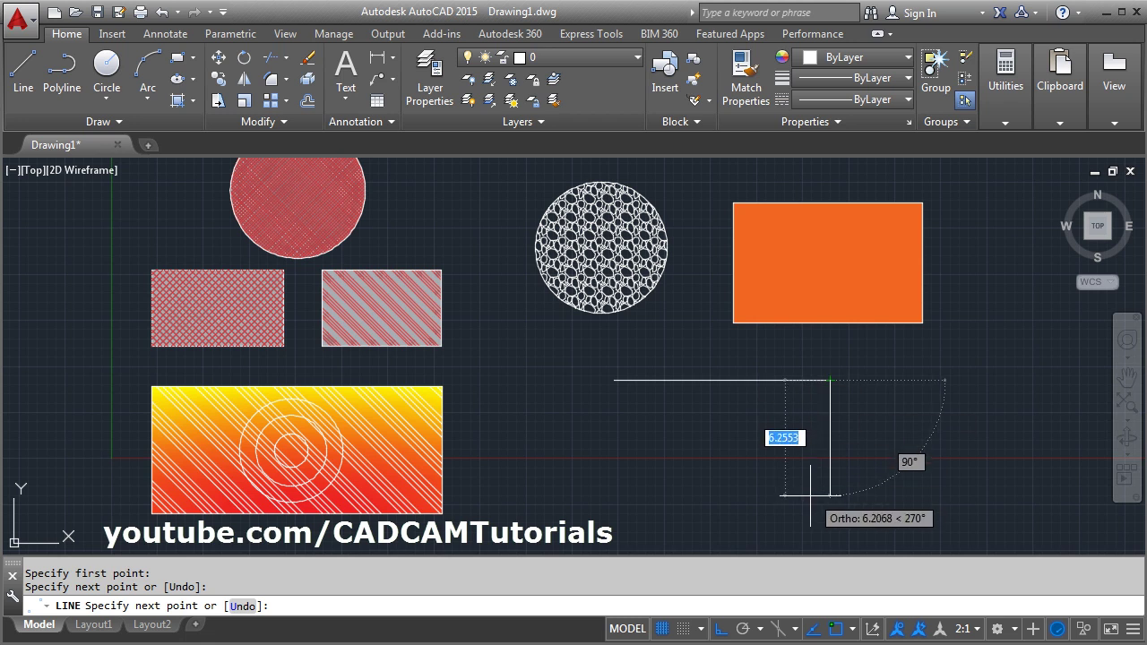
click(829, 495)
click(613, 495)
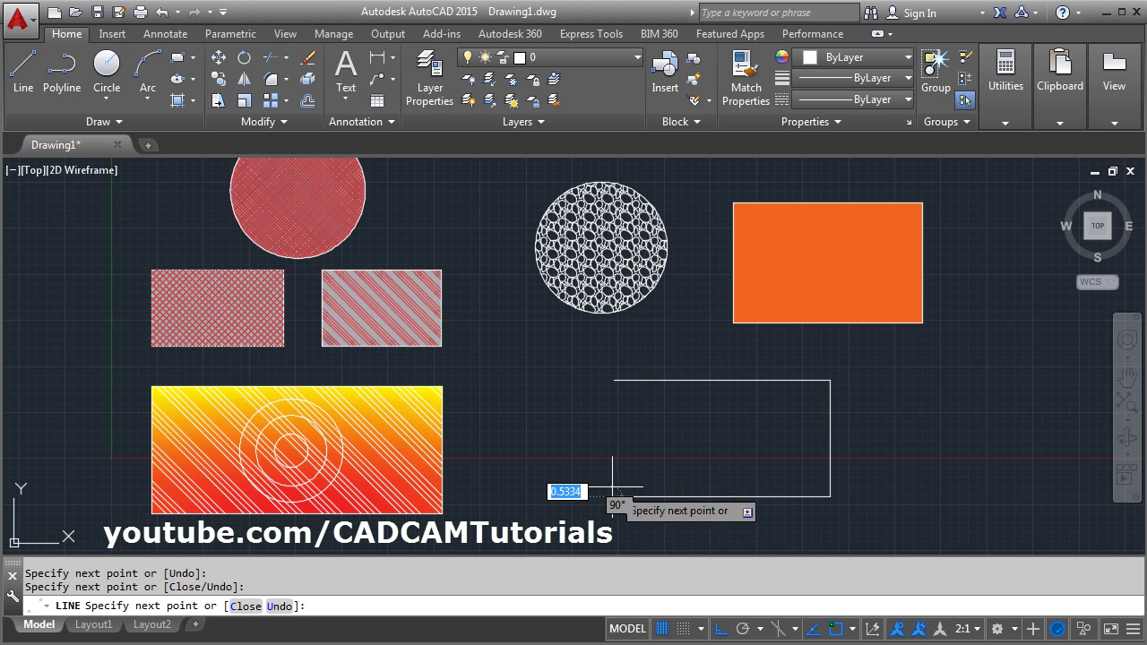
click(616, 380)
key(Escape)
scroll(609, 384, up, 2)
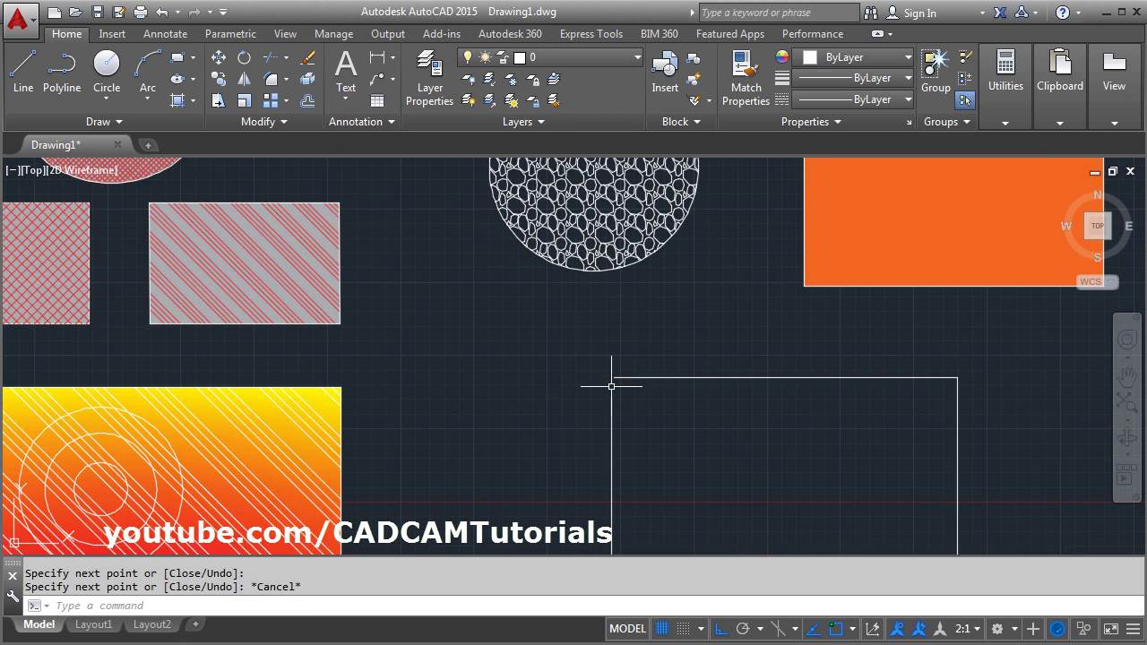
middle_drag(690, 435, 642, 341)
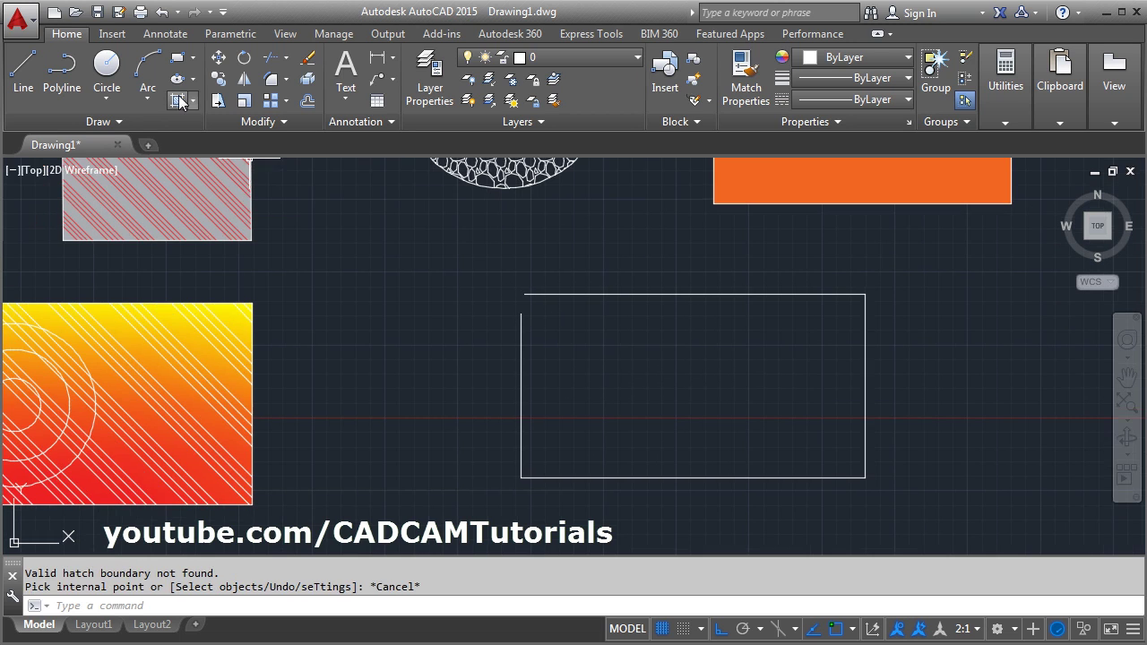
click(177, 99)
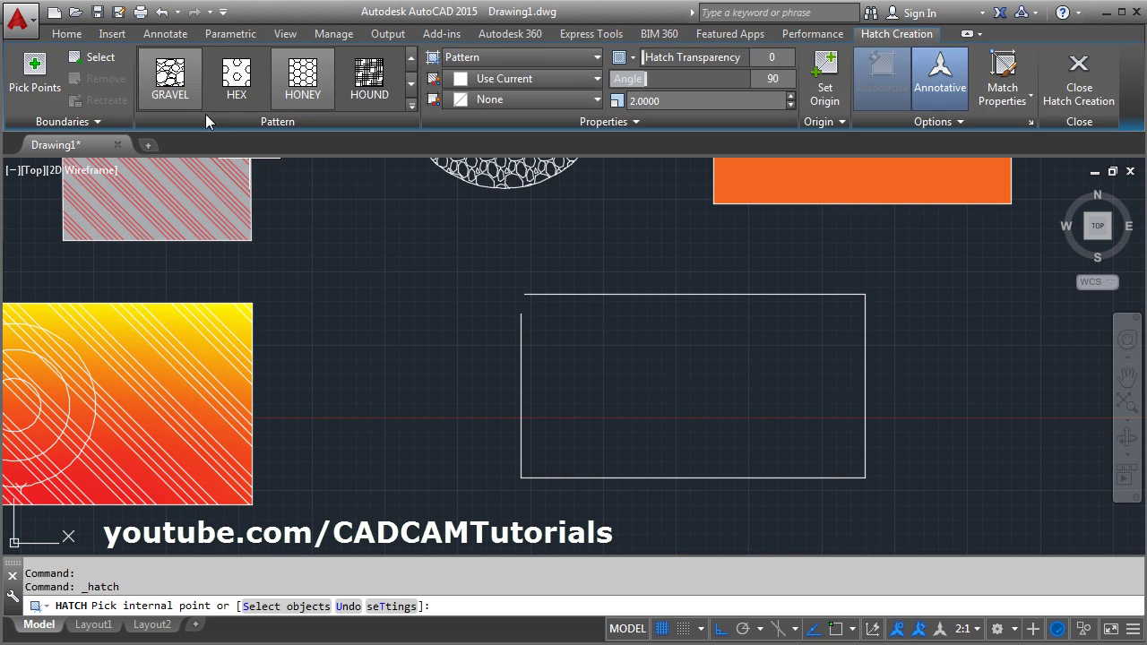
Fill the open rectangle with HONEY using a gap tolerance of 2, continuing despite the gap
click(672, 379)
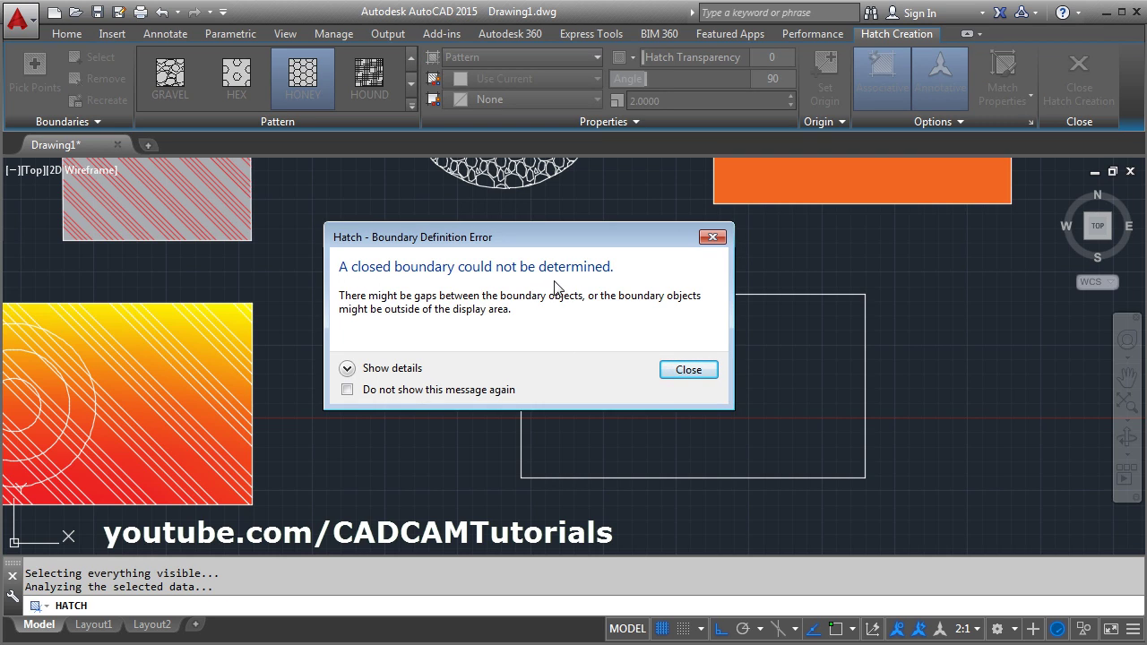
click(688, 370)
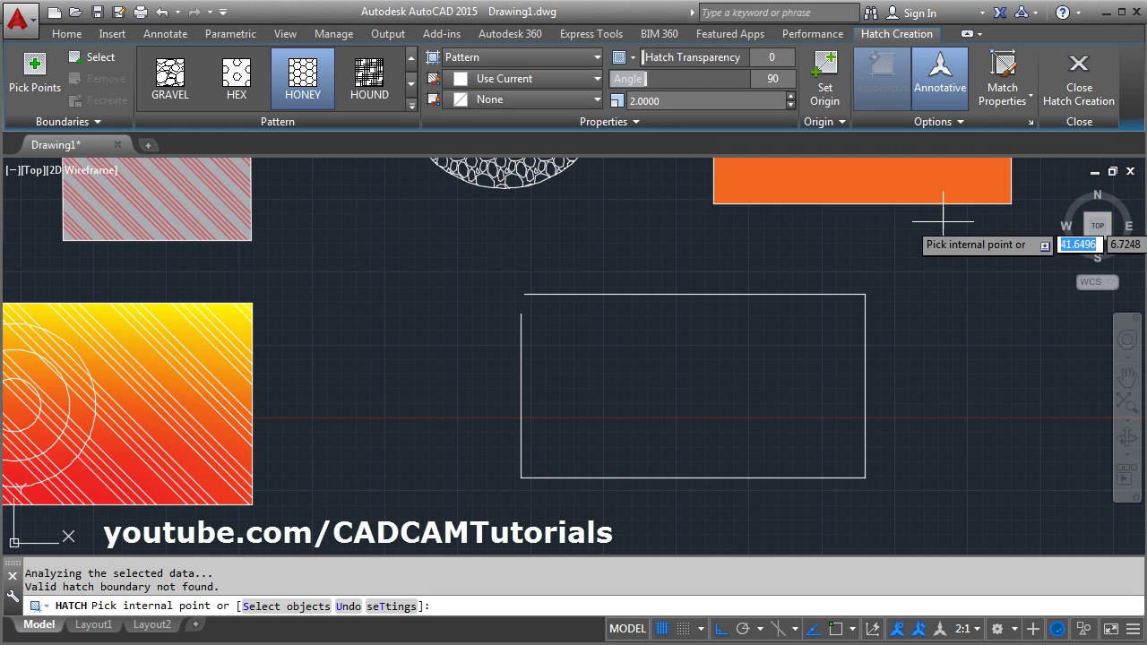
click(955, 124)
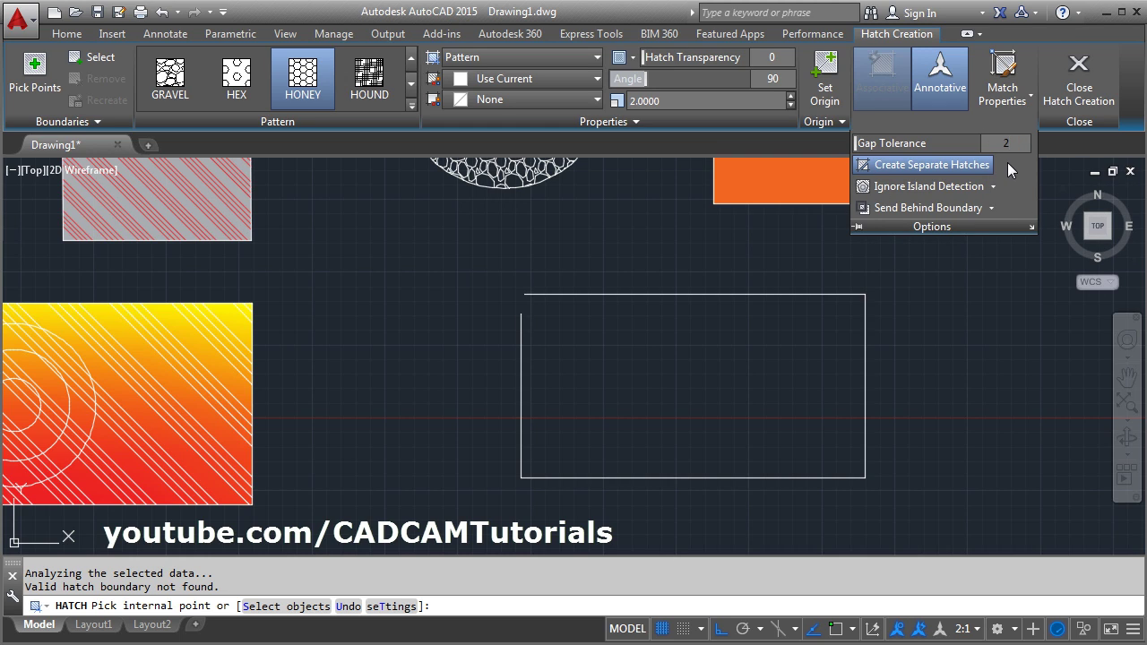
click(681, 387)
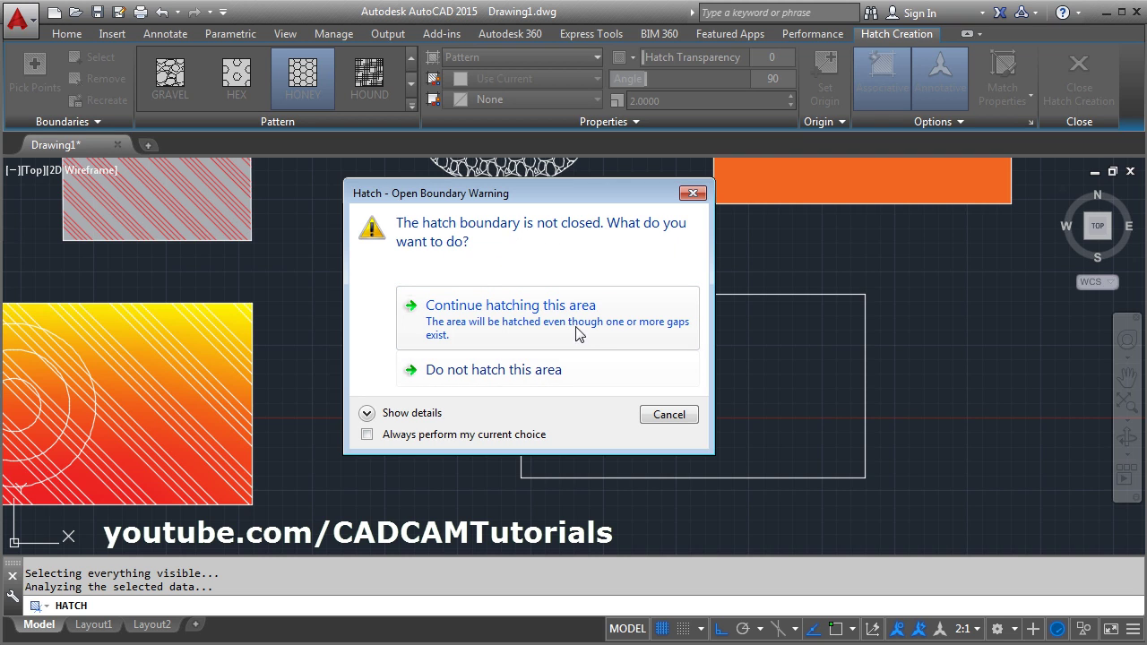
click(499, 324)
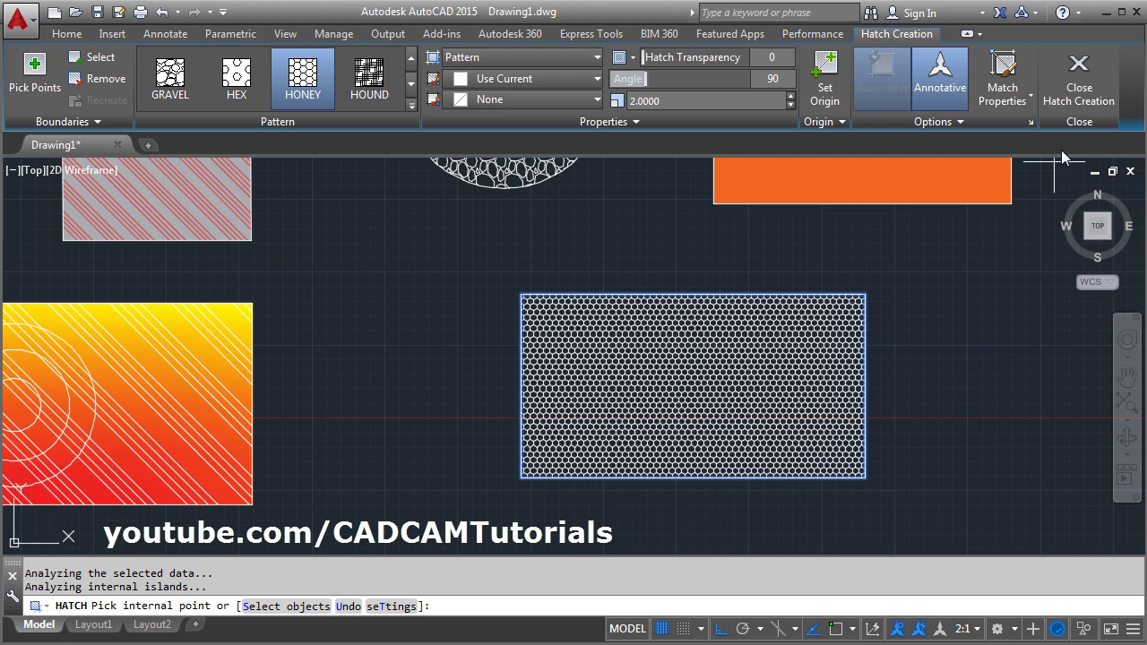
click(1078, 87)
middle_click(568, 383)
middle_click(568, 382)
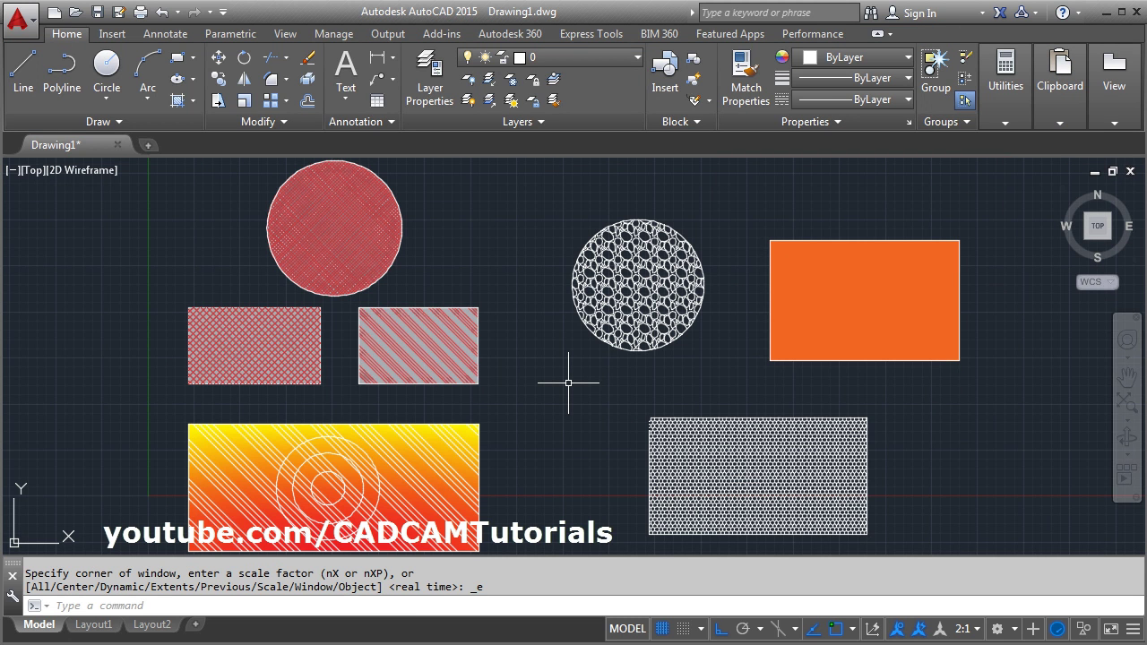